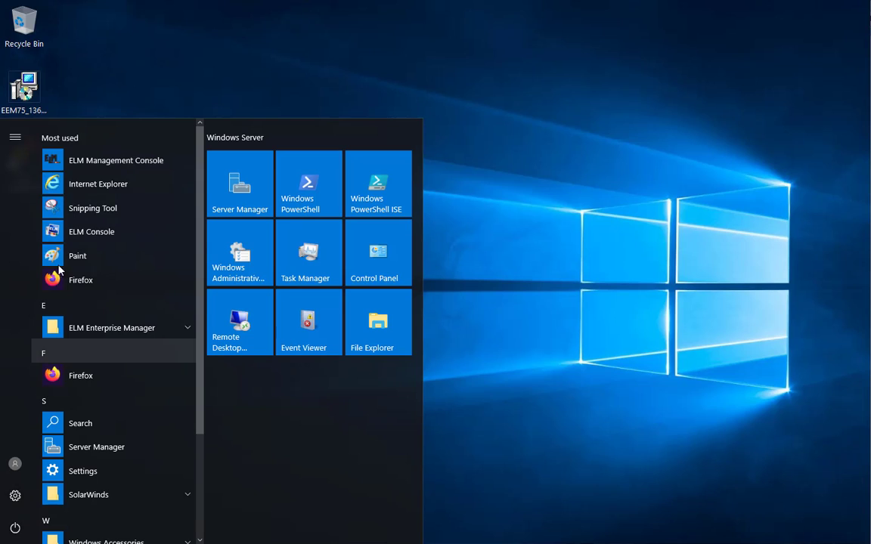
Open the ELM Management Console.
{"action": "left_click", "coordinate": [96, 160]}
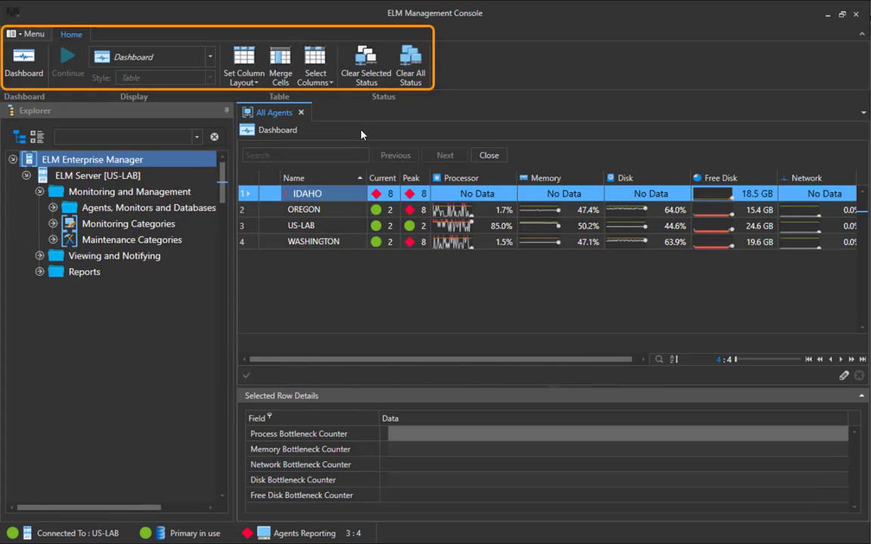
{"action": "left_click", "coordinate": [209, 58]}
{"action": "left_click", "coordinate": [209, 58]}
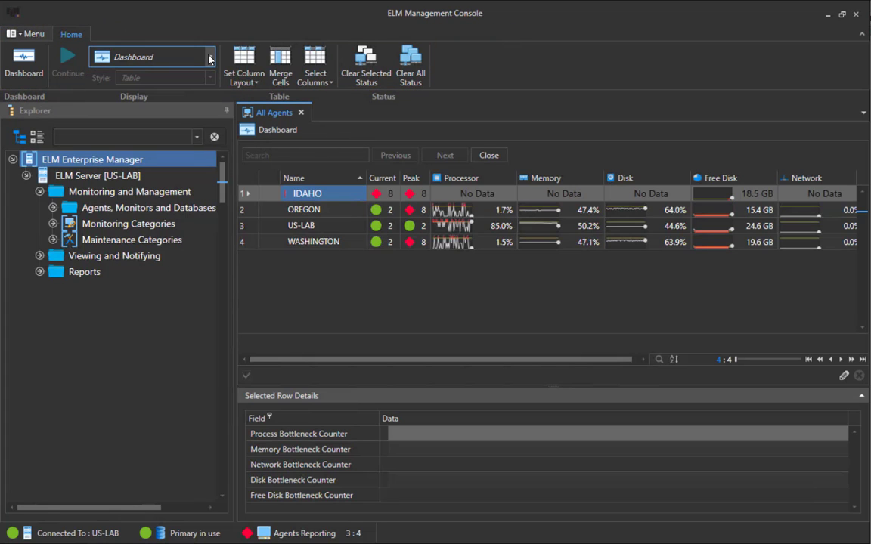
{"action": "left_click", "coordinate": [254, 82]}
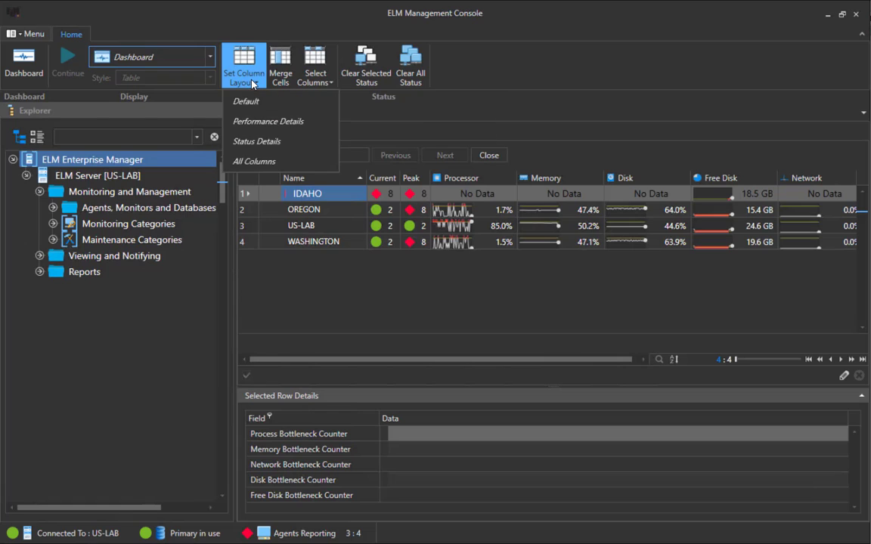
{"action": "left_click", "coordinate": [238, 35]}
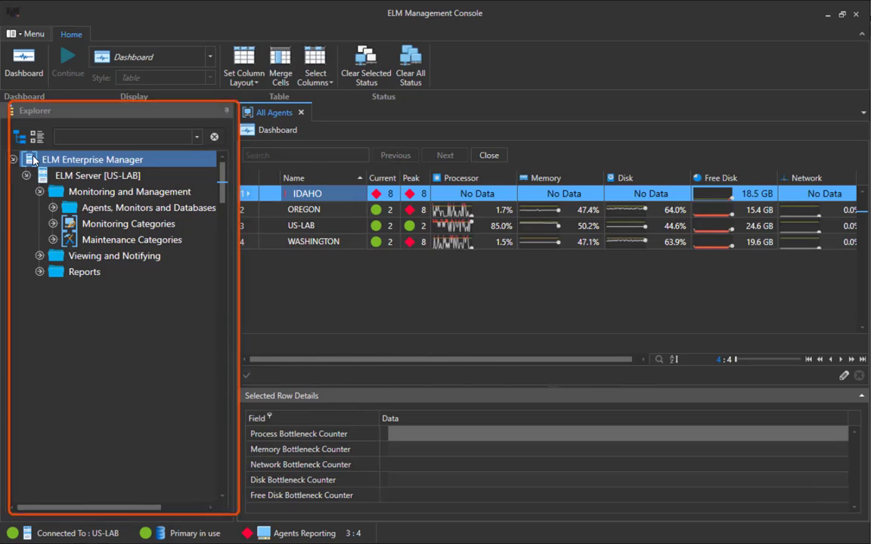
Expand the Viewing and Notifying and Reports folders in the Explorer tree.
{"action": "left_click", "coordinate": [38, 258]}
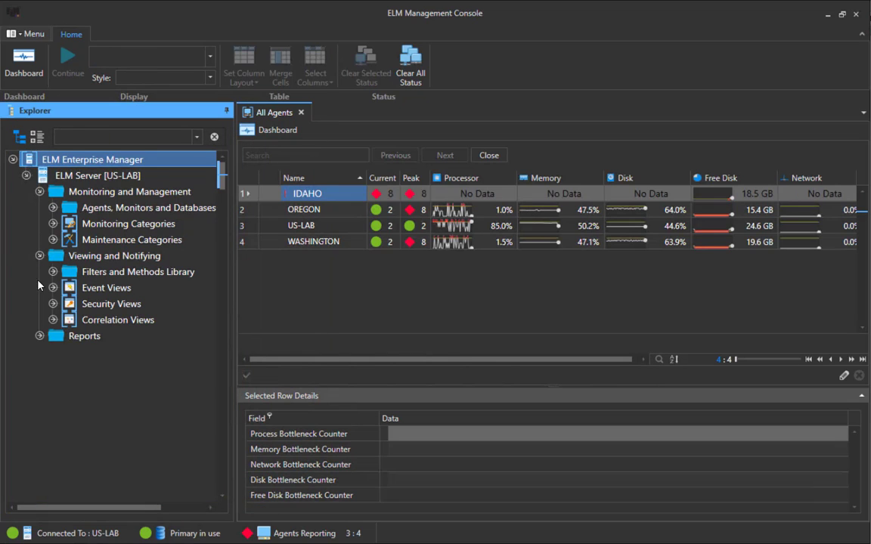
{"action": "left_click", "coordinate": [38, 337]}
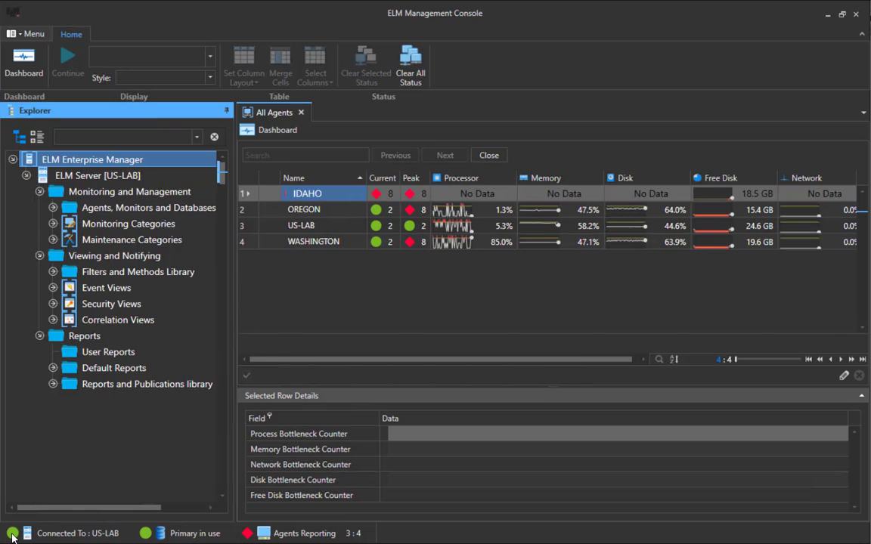
View the connected server's ELM Server Configuration and its alternative display choices, and close the ELM Server view.
{"action": "left_click", "coordinate": [12, 533]}
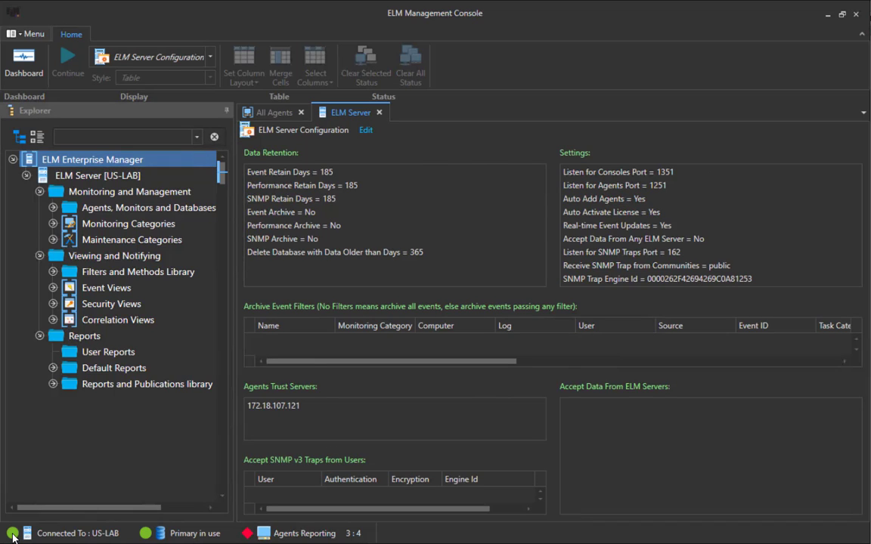
{"action": "left_click", "coordinate": [210, 57]}
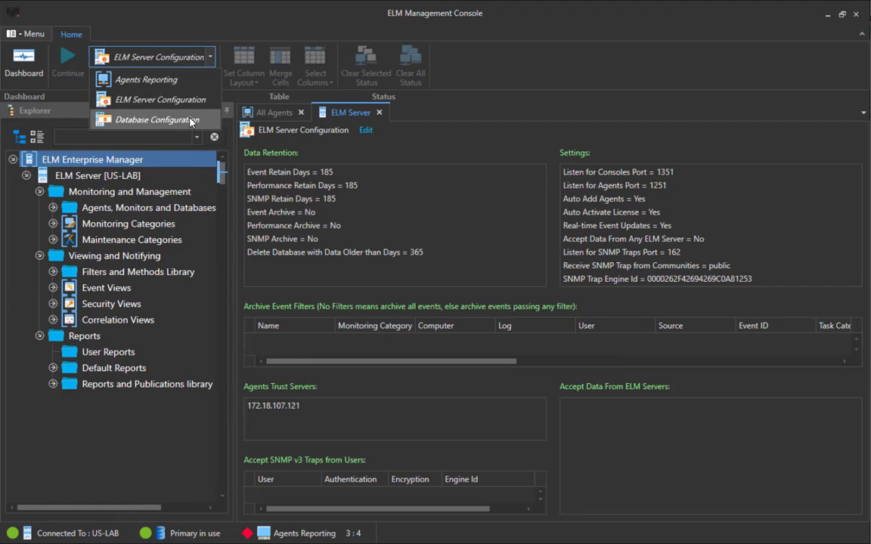
{"action": "left_click", "coordinate": [210, 30]}
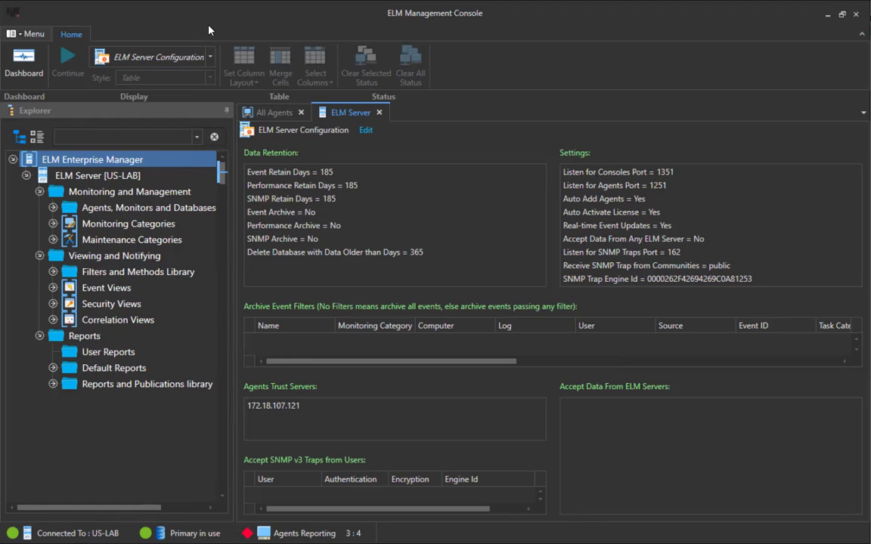
{"action": "left_click", "coordinate": [380, 113]}
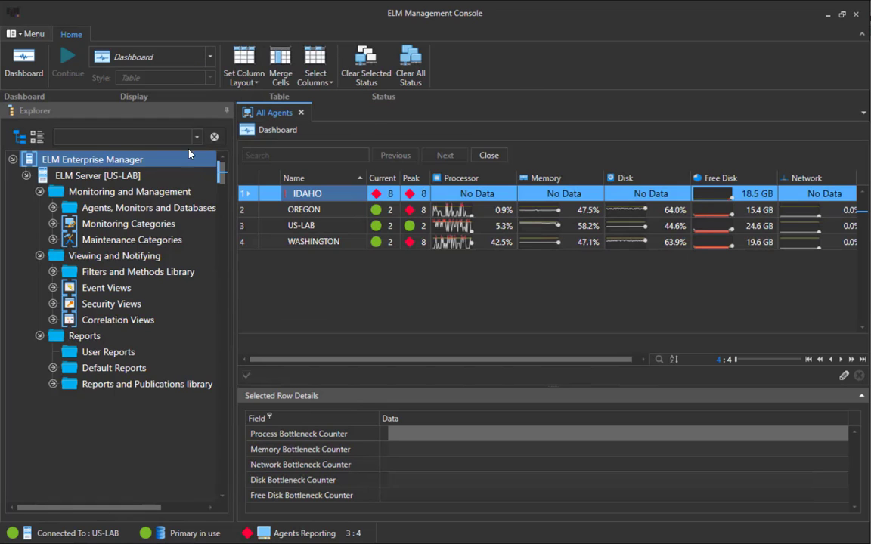
Preview the Explorer as a flat list of item types and return it to the hierarchical folder tree.
{"action": "left_click", "coordinate": [35, 139]}
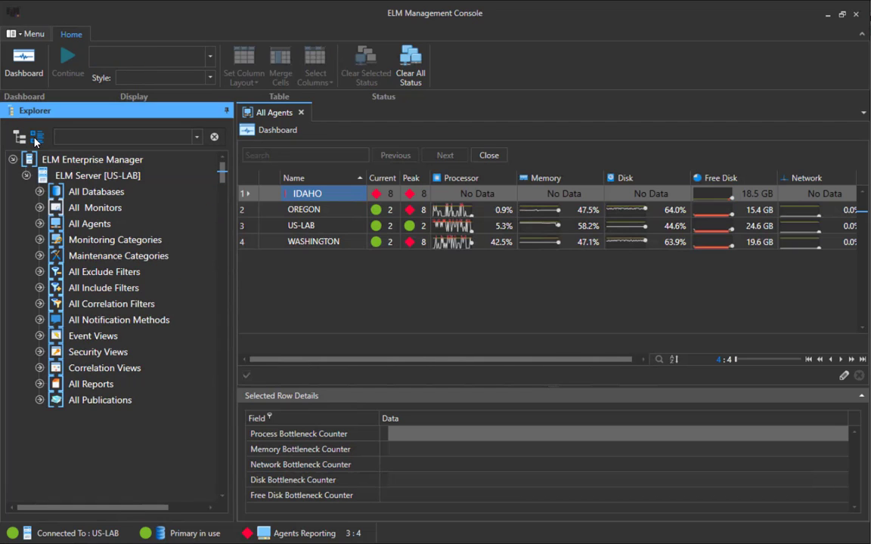
{"action": "left_click", "coordinate": [19, 137]}
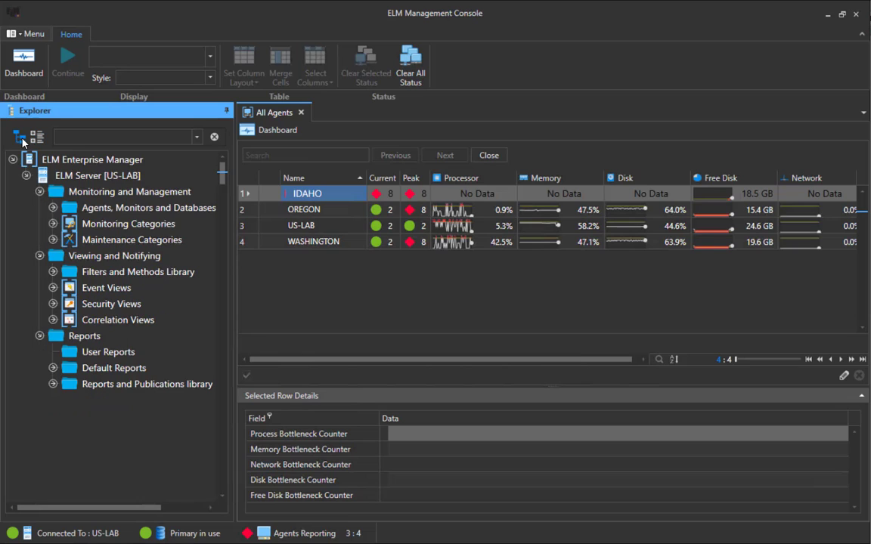
Expand Monitoring Categories and Event Views in the Explorer tree and open the All Events view.
{"action": "left_click", "coordinate": [53, 224]}
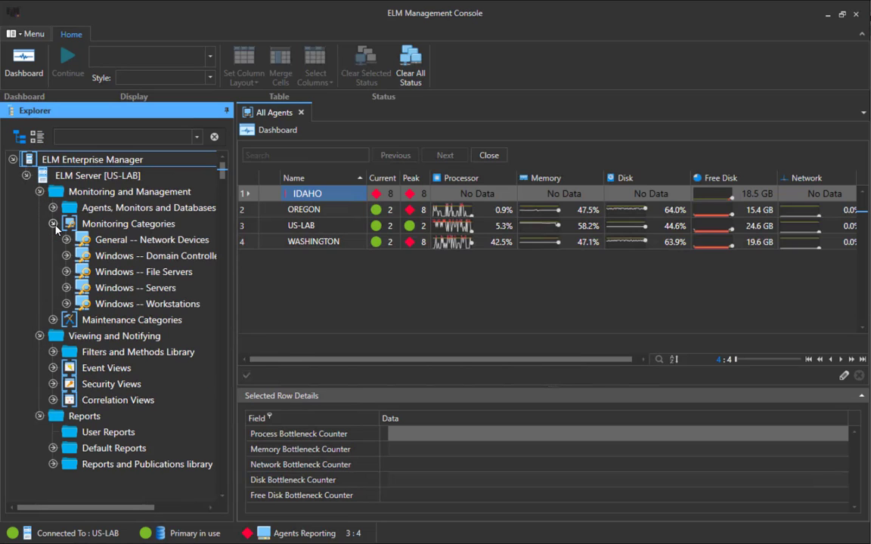
{"action": "left_click", "coordinate": [53, 368]}
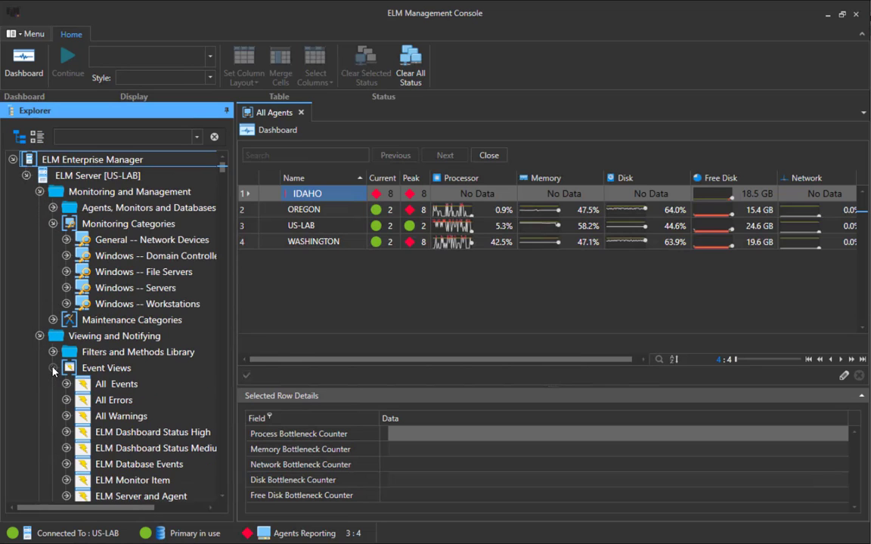
{"action": "left_click", "coordinate": [102, 385]}
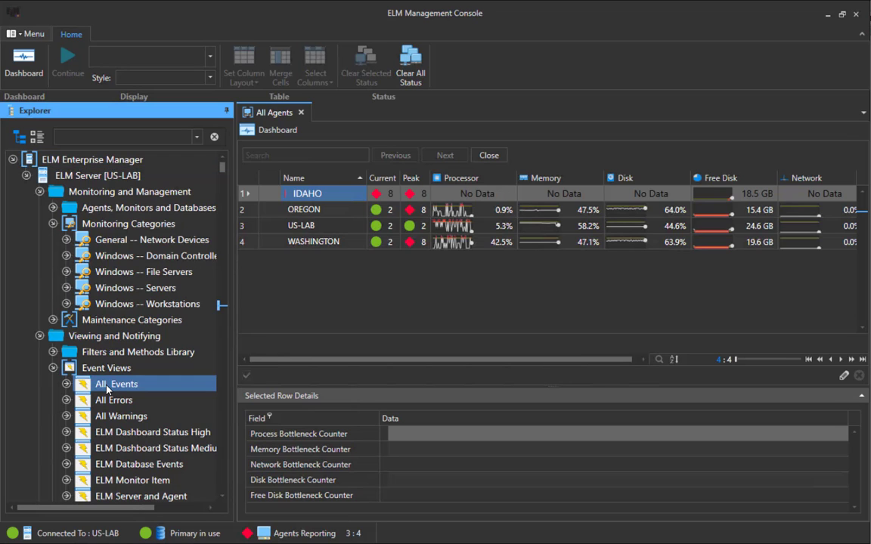
{"action": "double_click", "coordinate": [102, 384]}
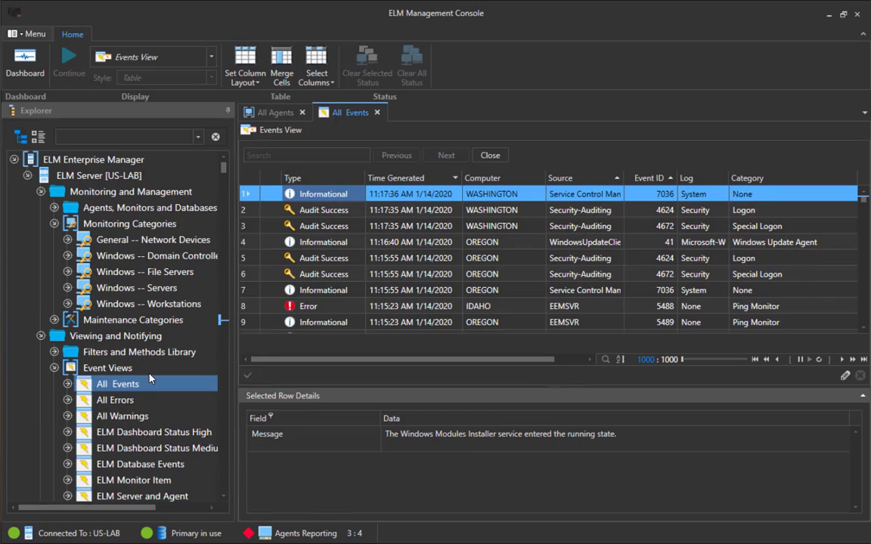
Examine the details of the Audit Success logon events from WASHINGTON and OREGON in the All Events view.
{"action": "left_click", "coordinate": [328, 212]}
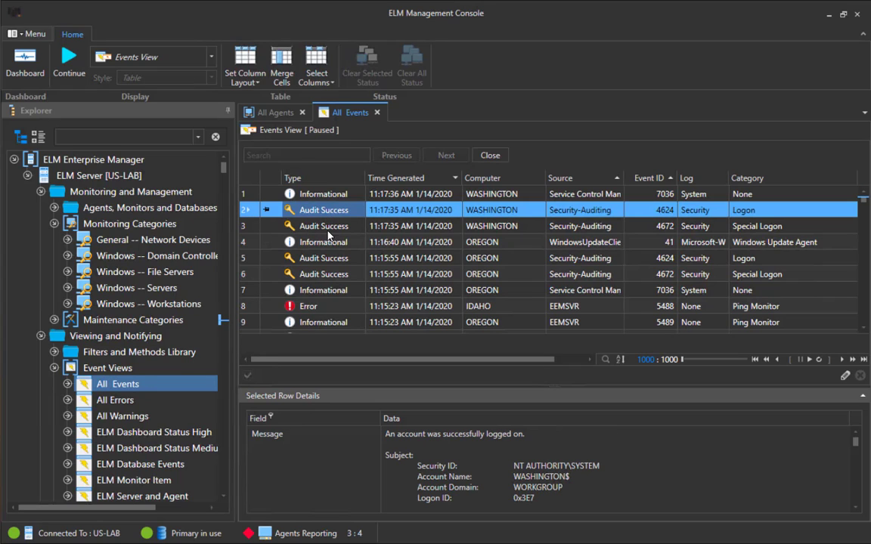
{"action": "left_click", "coordinate": [330, 258]}
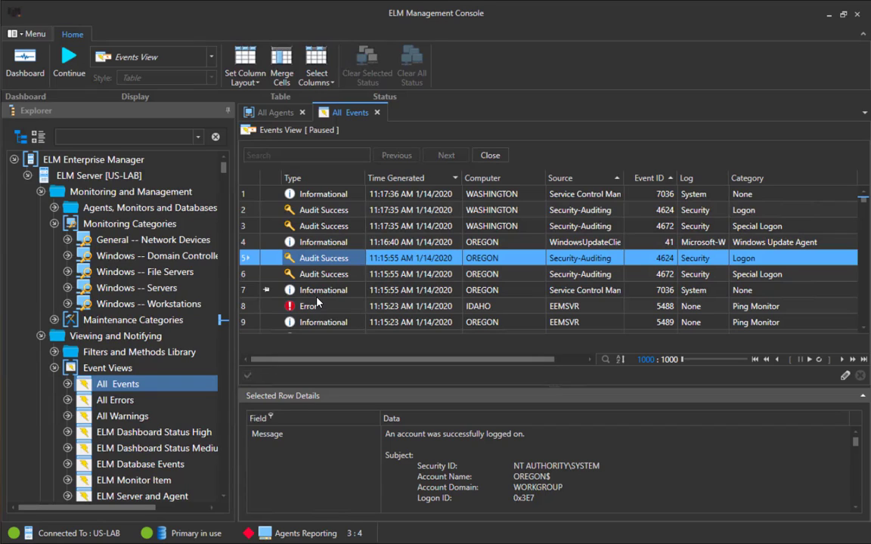
Search the Explorer tree for "oregon", clear the search, and check the search history.
{"action": "left_click", "coordinate": [75, 137]}
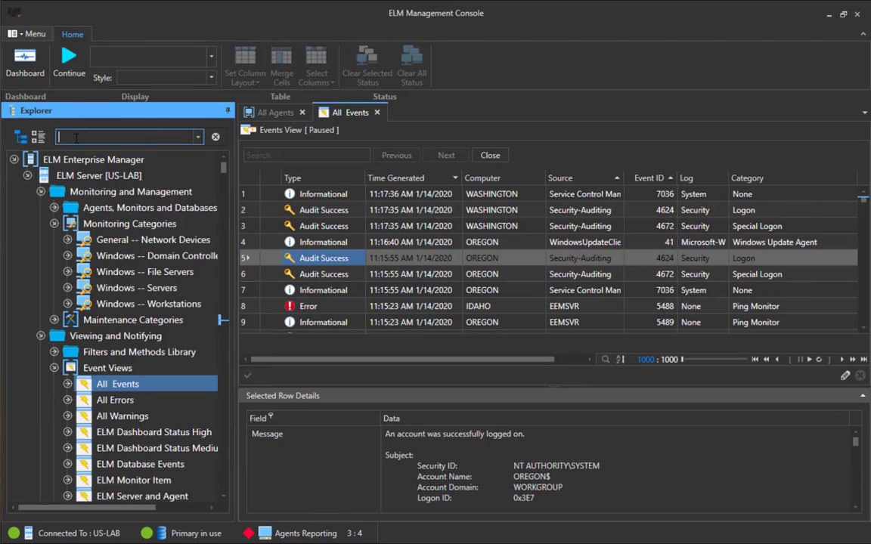
{"action": "type", "text": "oregon"}
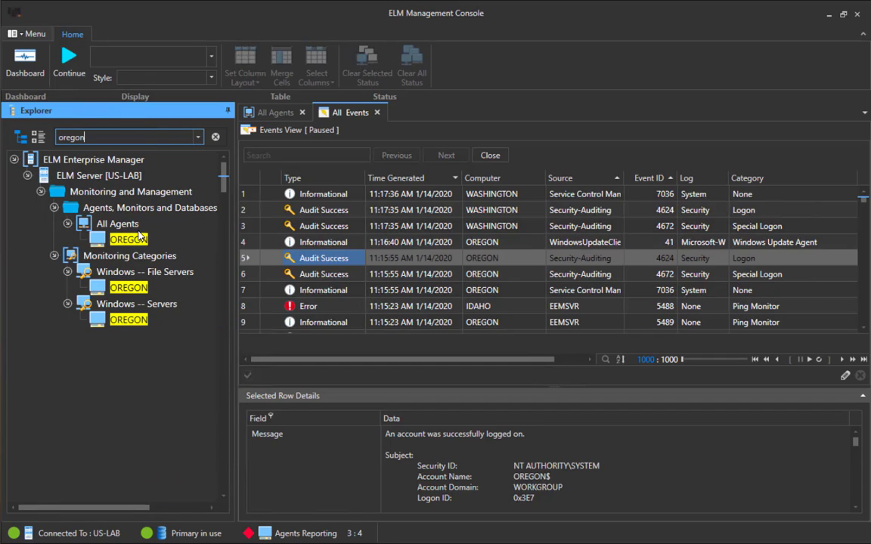
{"action": "left_click", "coordinate": [216, 139]}
{"action": "left_click", "coordinate": [197, 136]}
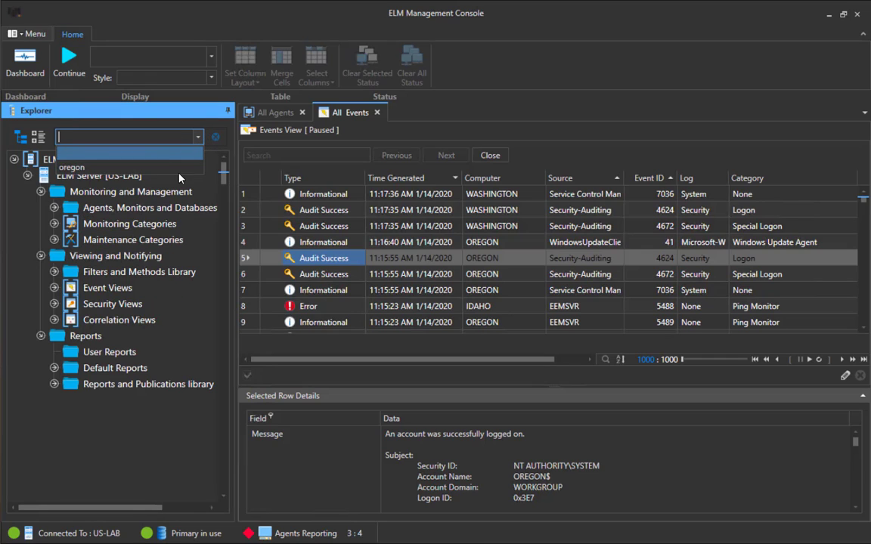
{"action": "left_click", "coordinate": [192, 136]}
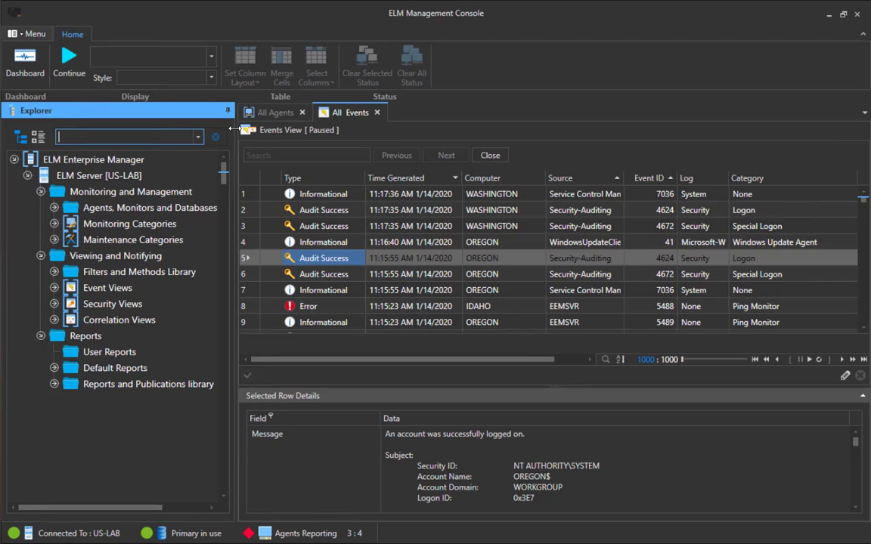
Adjust the width of the Explorer pane, and collapse and restore the ribbon.
{"action": "mouse_move", "coordinate": [237, 130]}
{"action": "left_mouse_down"}
{"action": "mouse_move", "coordinate": [276, 130]}
{"action": "mouse_move", "coordinate": [235, 131]}
{"action": "left_mouse_up"}
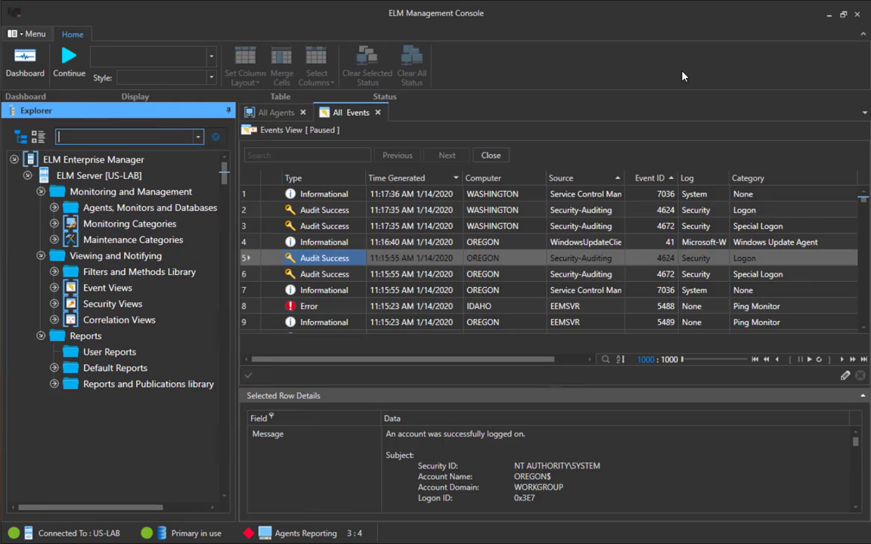
{"action": "left_click", "coordinate": [863, 34]}
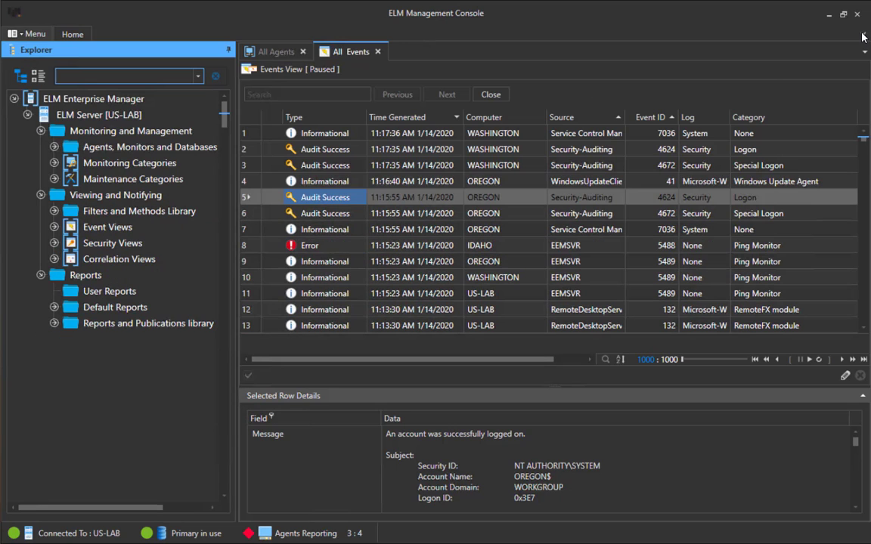
{"action": "left_click", "coordinate": [862, 36]}
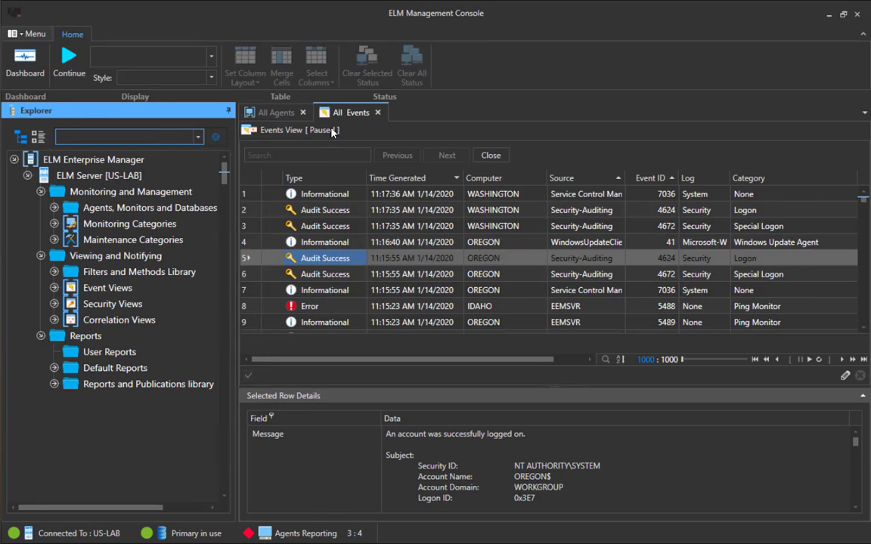
Review the actions available for the ELM Server [US-LAB] item without choosing any.
{"action": "left_click", "coordinate": [120, 177]}
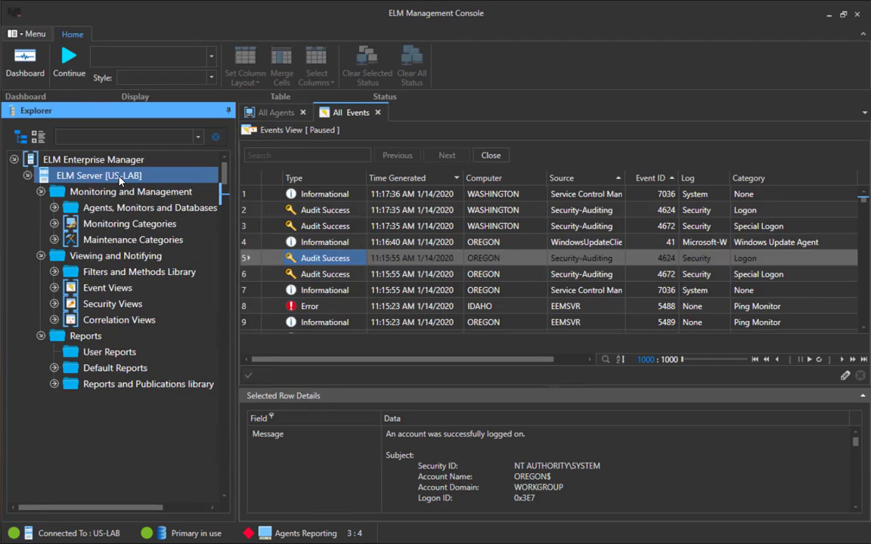
{"action": "right_click", "coordinate": [120, 177]}
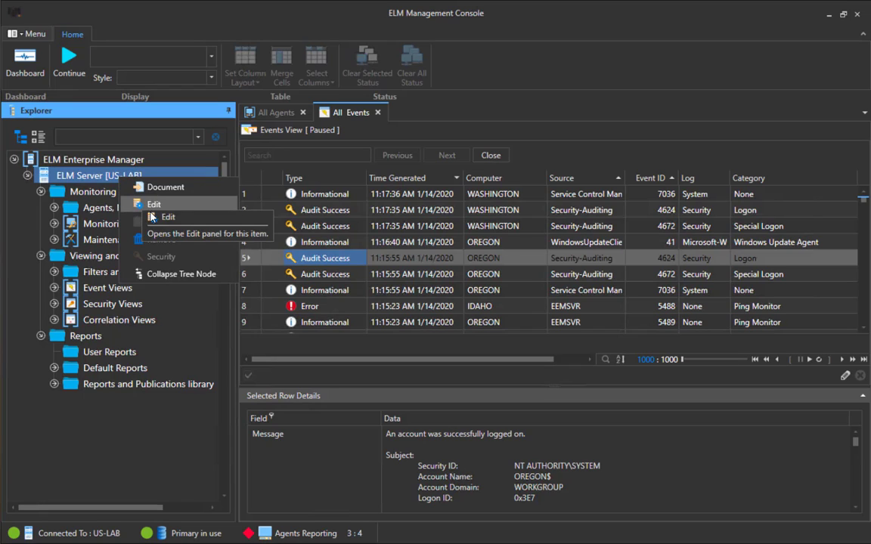
{"action": "left_click", "coordinate": [168, 396]}
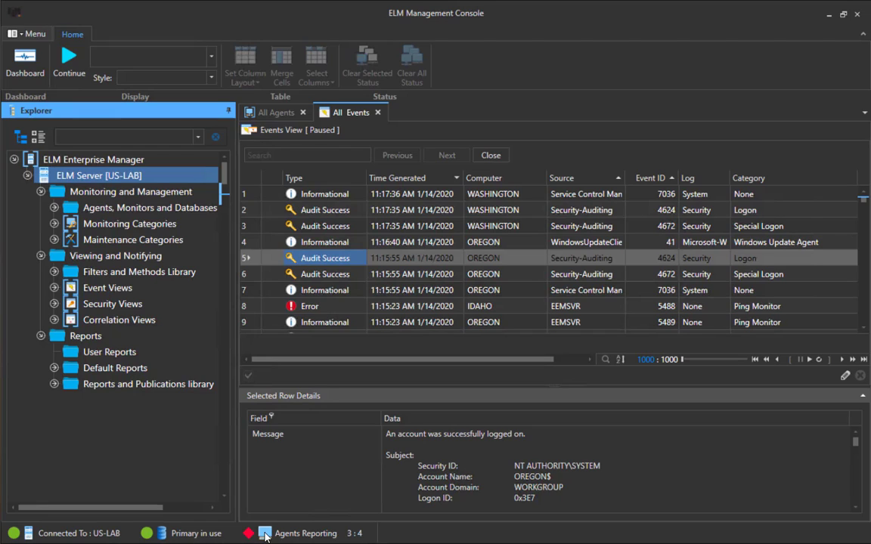
Open the connected ELM server's configuration for editing and review its retention, settings, IP trust and SNMP properties.
{"action": "left_click", "coordinate": [65, 534]}
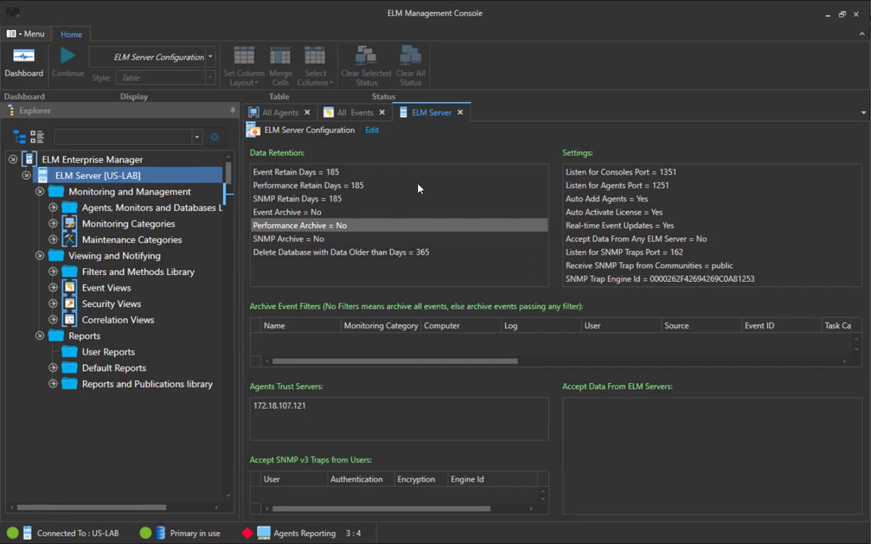
{"action": "left_click", "coordinate": [371, 131]}
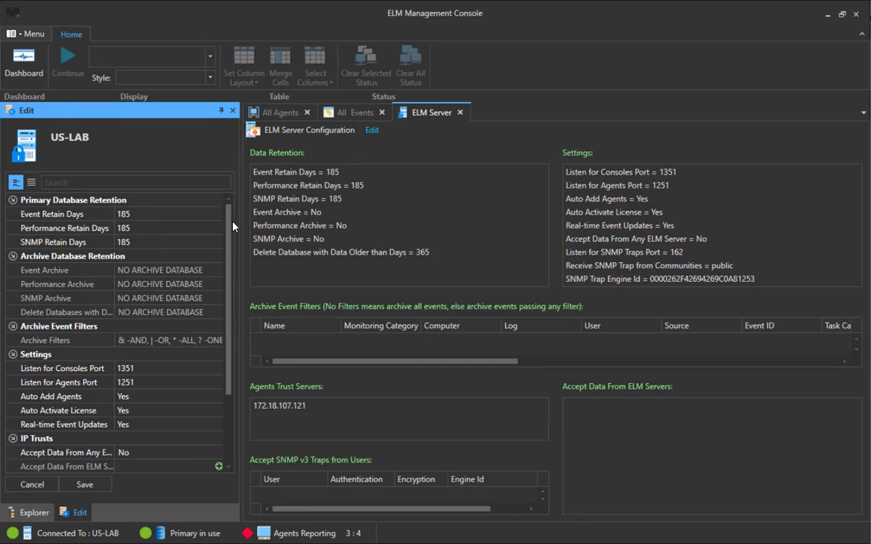
{"action": "scroll", "coordinate": [231, 272], "scroll_direction": "down", "scroll_amount": 3}
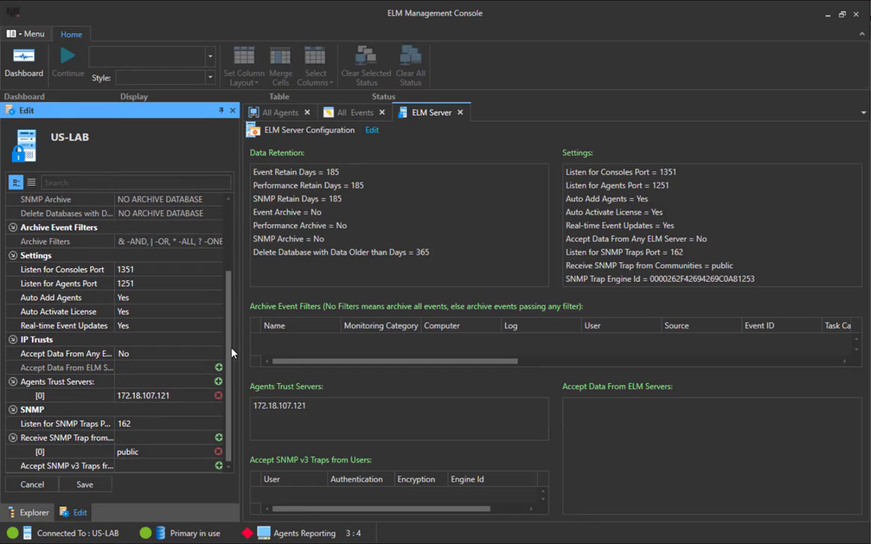
{"action": "scroll", "coordinate": [196, 234], "scroll_direction": "up", "scroll_amount": 3}
{"action": "scroll", "coordinate": [201, 248], "scroll_direction": "down", "scroll_amount": 3}
Switch to the Explorer and back to the US-LAB edit properties, and compare the ungrouped and categorized property listings.
{"action": "left_click", "coordinate": [34, 515]}
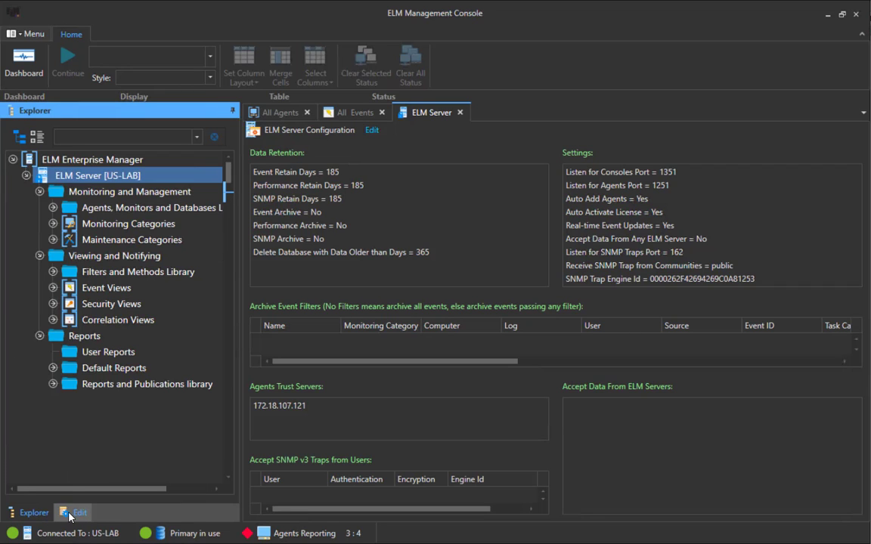
{"action": "left_click", "coordinate": [76, 513]}
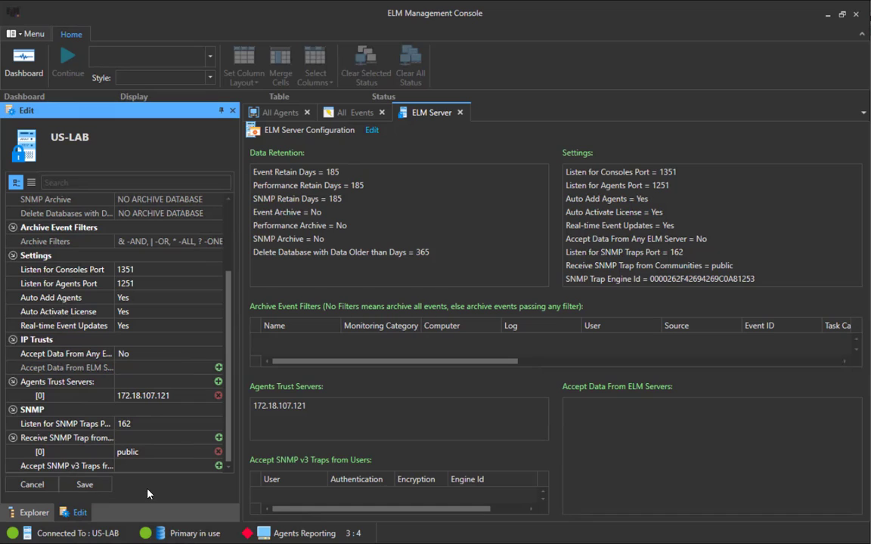
{"action": "left_click", "coordinate": [31, 183]}
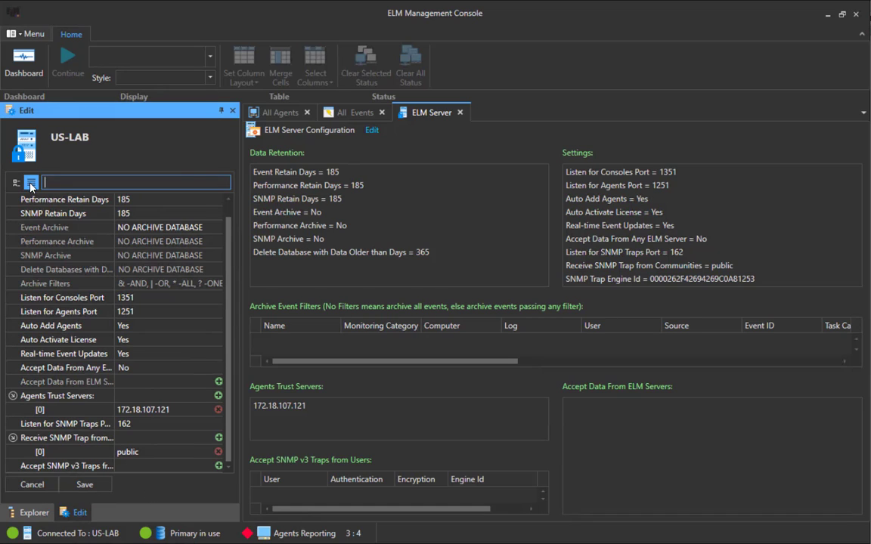
{"action": "left_click", "coordinate": [12, 184]}
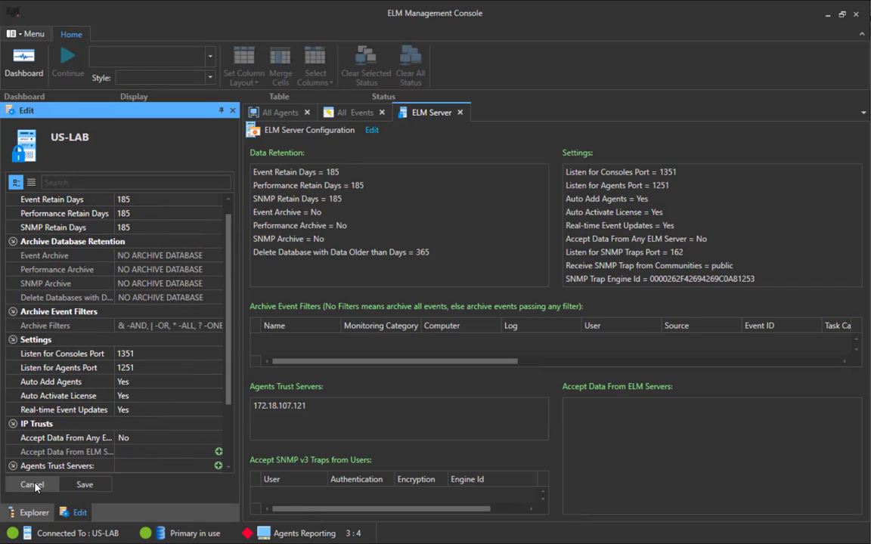
Close the US-LAB edit properties and display the ELM Server's Database Configuration.
{"action": "left_click", "coordinate": [232, 112]}
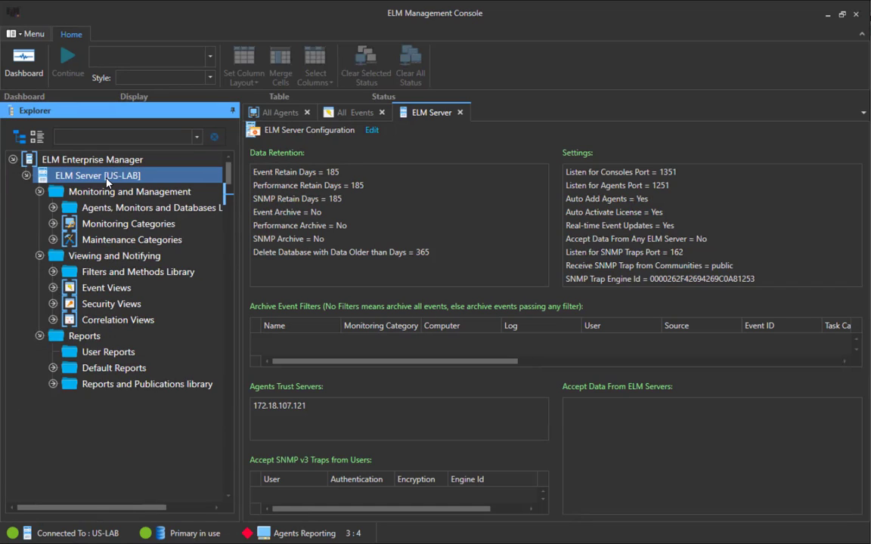
{"action": "left_click", "coordinate": [211, 58]}
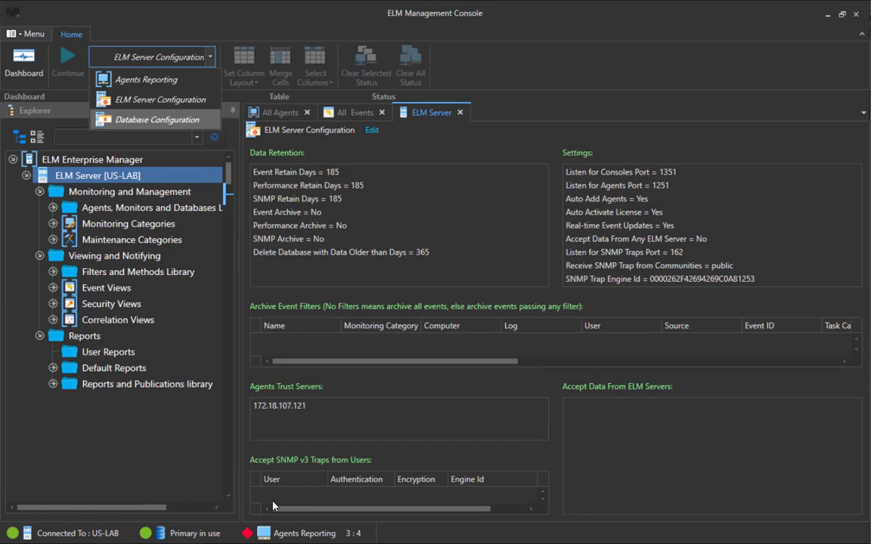
{"action": "left_click", "coordinate": [159, 123]}
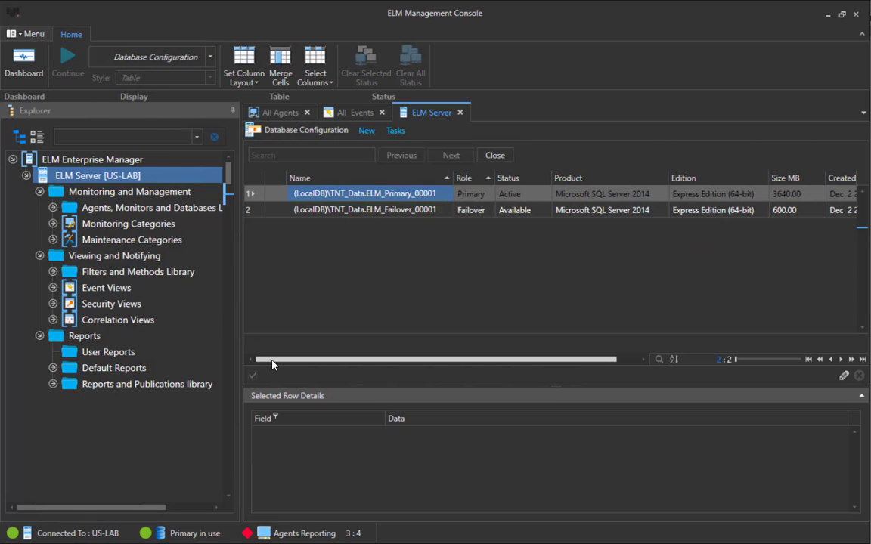
{"action": "mouse_move", "coordinate": [272, 364]}
{"action": "left_mouse_down"}
{"action": "mouse_move", "coordinate": [335, 364]}
{"action": "mouse_move", "coordinate": [271, 370]}
{"action": "left_mouse_up"}
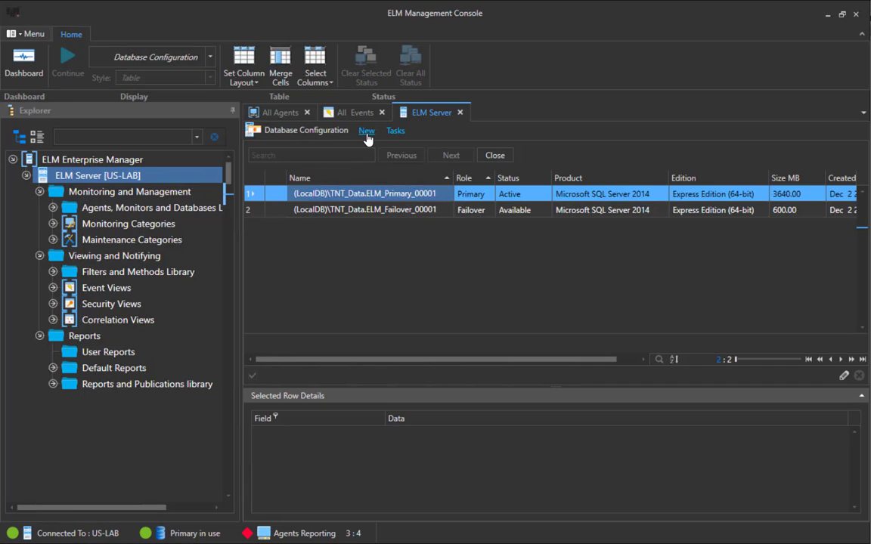
Review the tasks offered for the primary and failover databases, including Validate and Prune, and close the task list.
{"action": "left_click", "coordinate": [397, 133]}
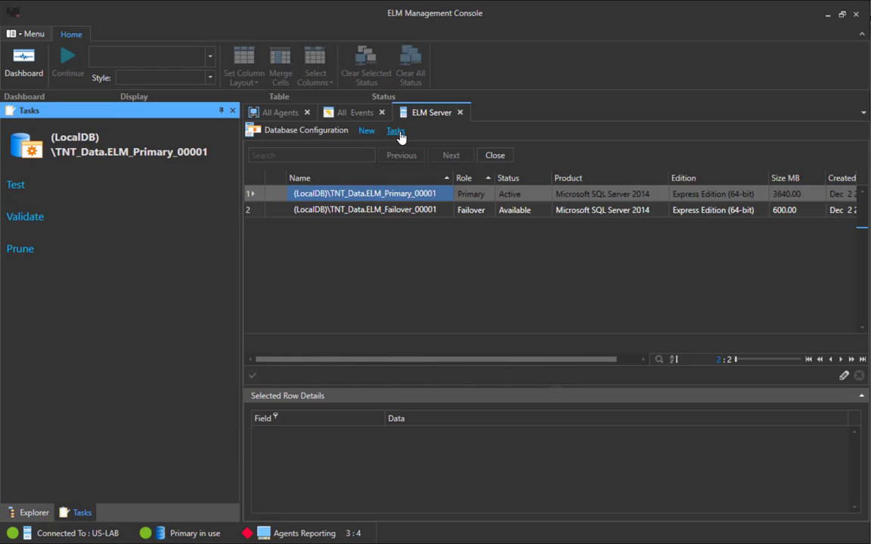
{"action": "left_click", "coordinate": [350, 212]}
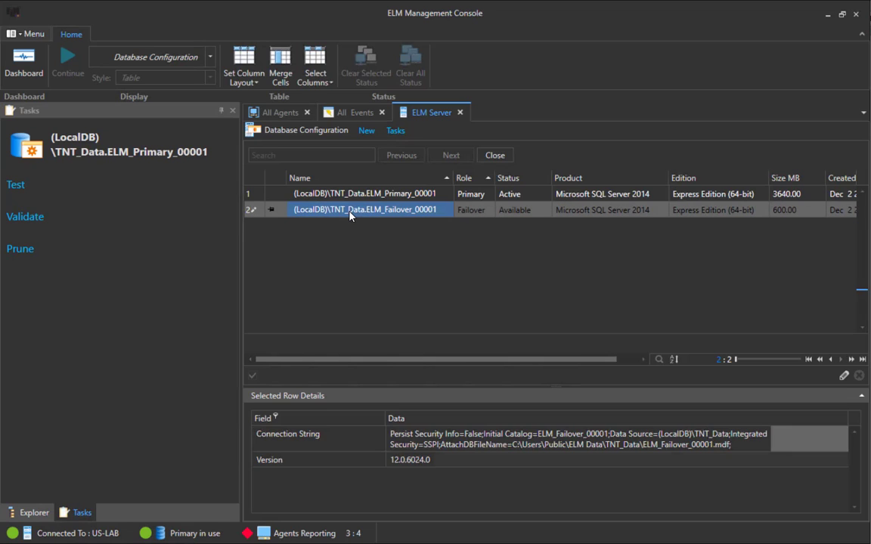
{"action": "left_click", "coordinate": [394, 132]}
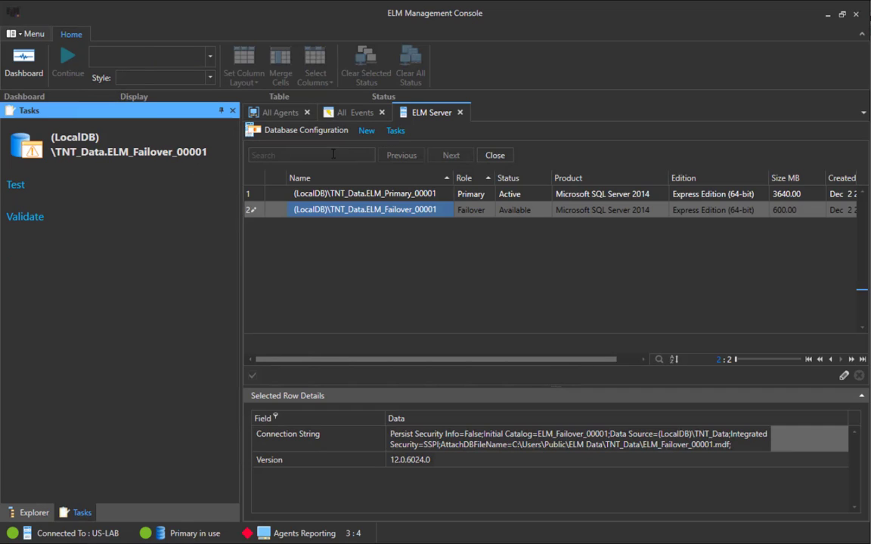
{"action": "left_click", "coordinate": [370, 196]}
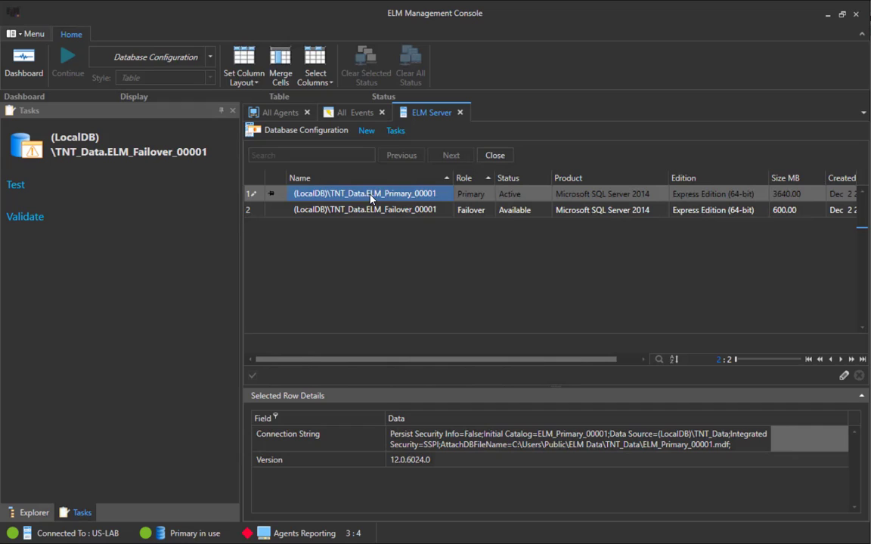
{"action": "left_click", "coordinate": [395, 133]}
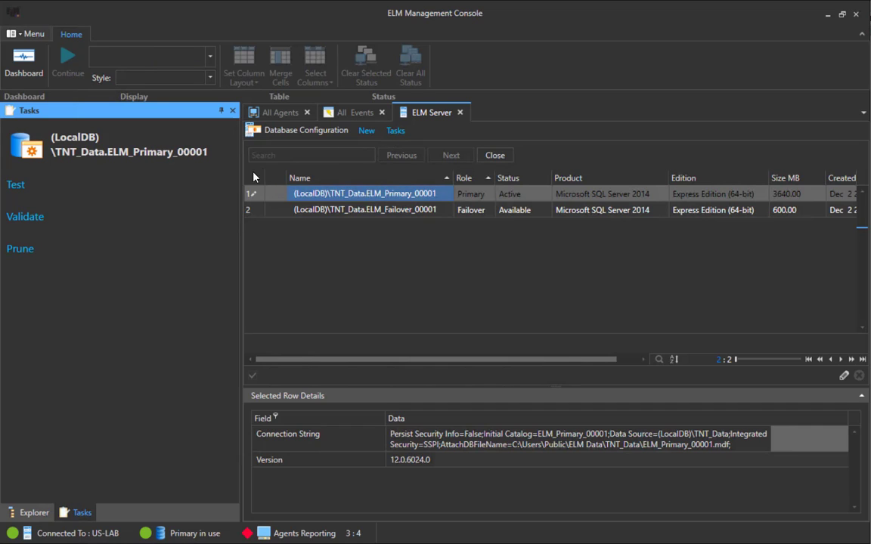
{"action": "left_click", "coordinate": [24, 219]}
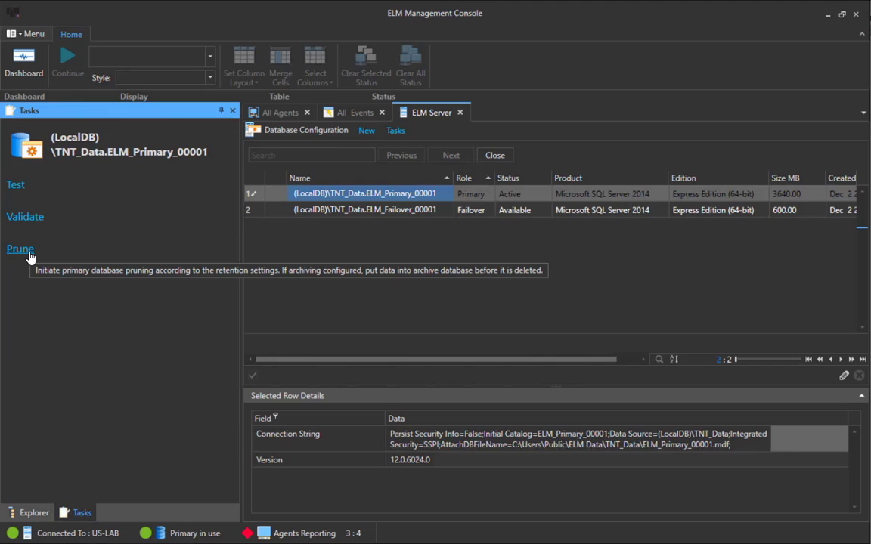
{"action": "left_click", "coordinate": [21, 249]}
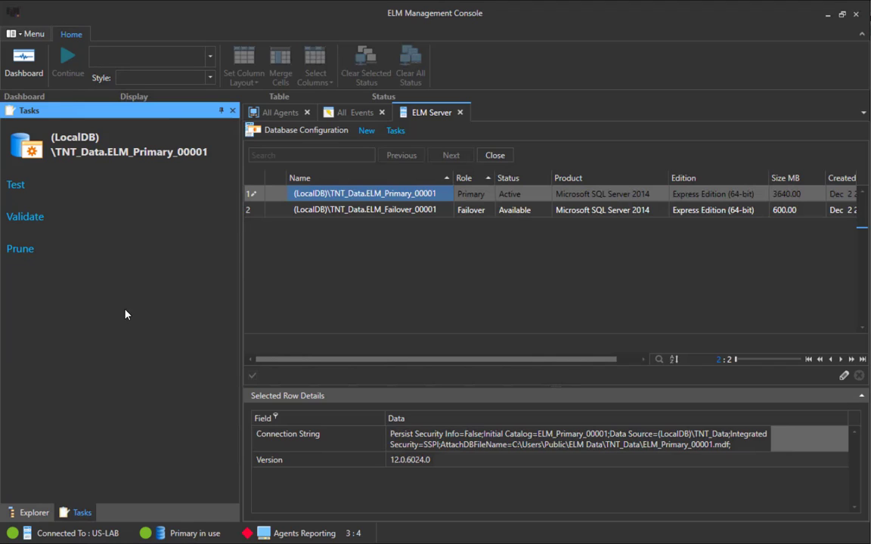
{"action": "left_click", "coordinate": [232, 112]}
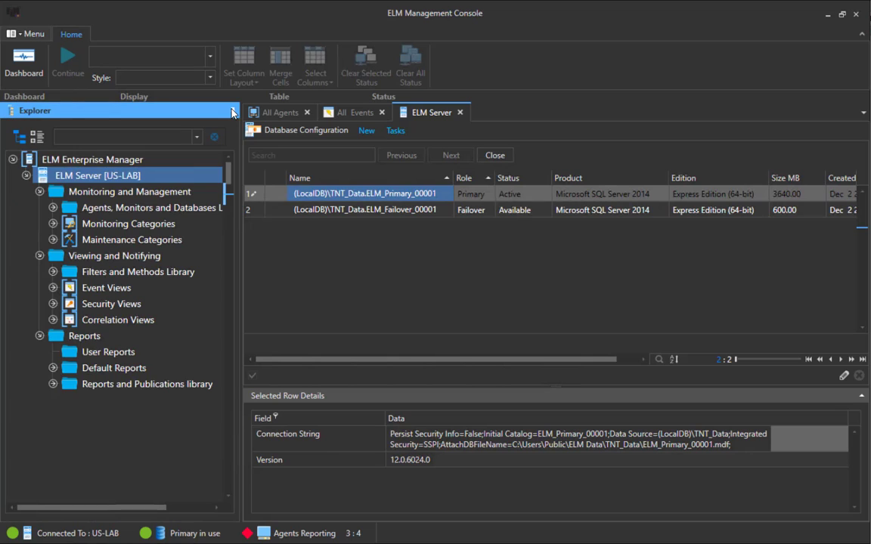
Display the ELM Server's Agents Reporting chart, list the reporting agents, and review the agent list's filter choices.
{"action": "left_click", "coordinate": [210, 59]}
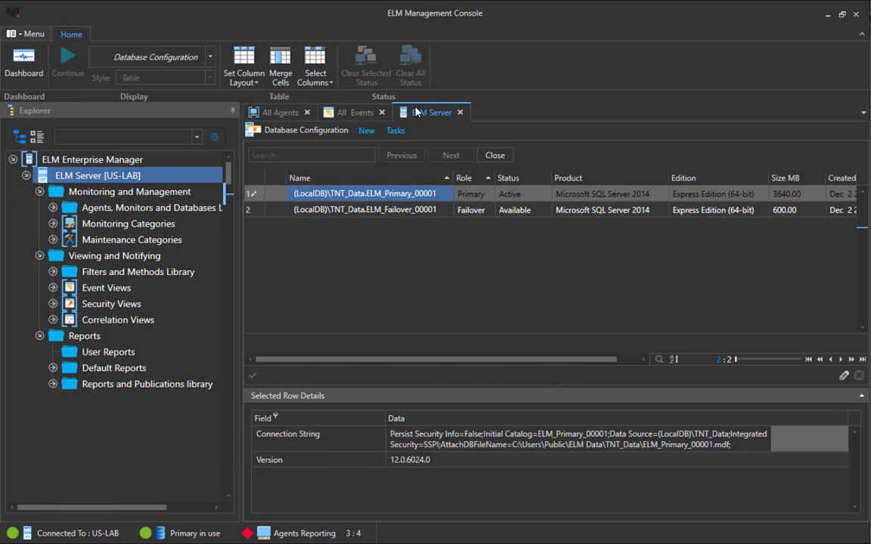
{"action": "left_click", "coordinate": [208, 60]}
{"action": "left_click", "coordinate": [203, 80]}
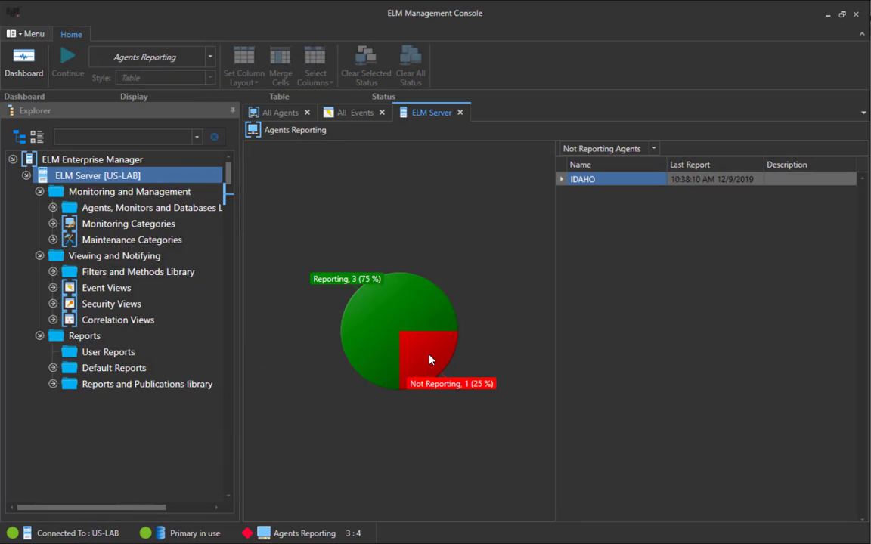
{"action": "left_click", "coordinate": [417, 303]}
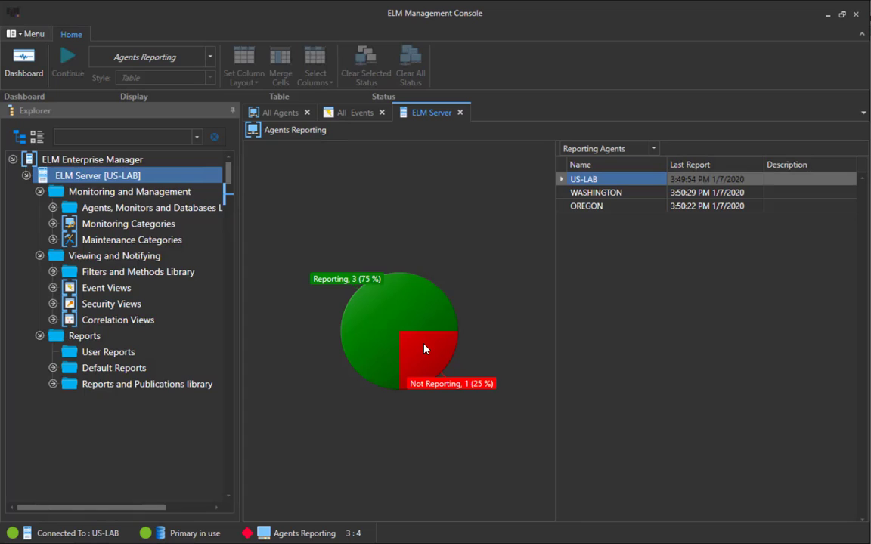
{"action": "left_click", "coordinate": [655, 149]}
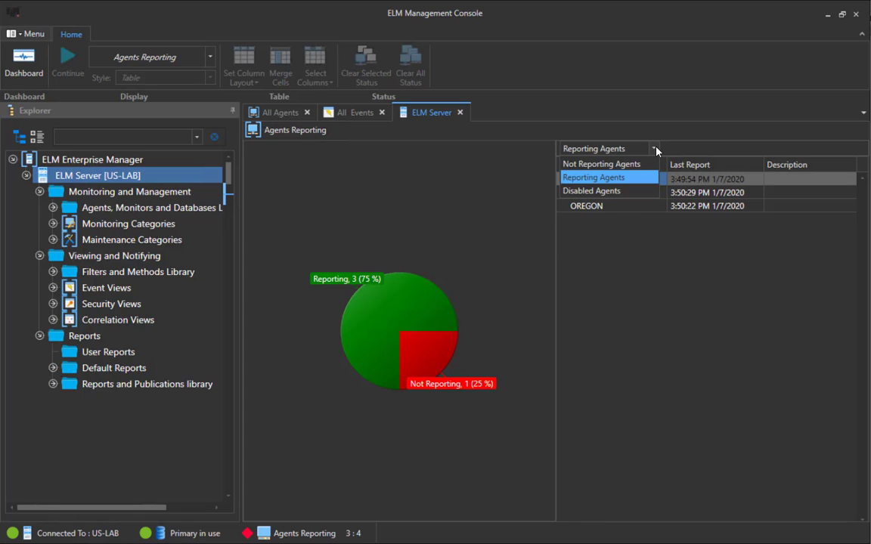
{"action": "left_click", "coordinate": [653, 274]}
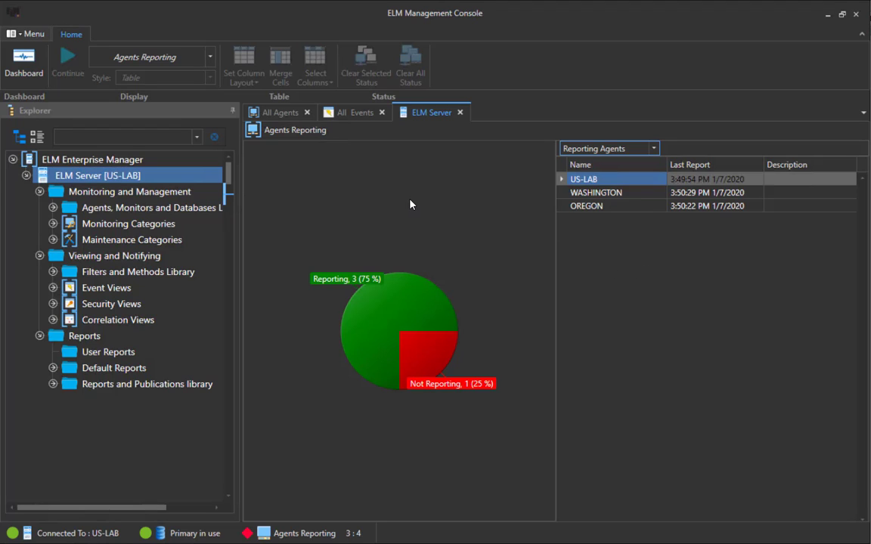
Switch All Agents to the Configuration display and examine the columns across the table's full width.
{"action": "left_click", "coordinate": [287, 115]}
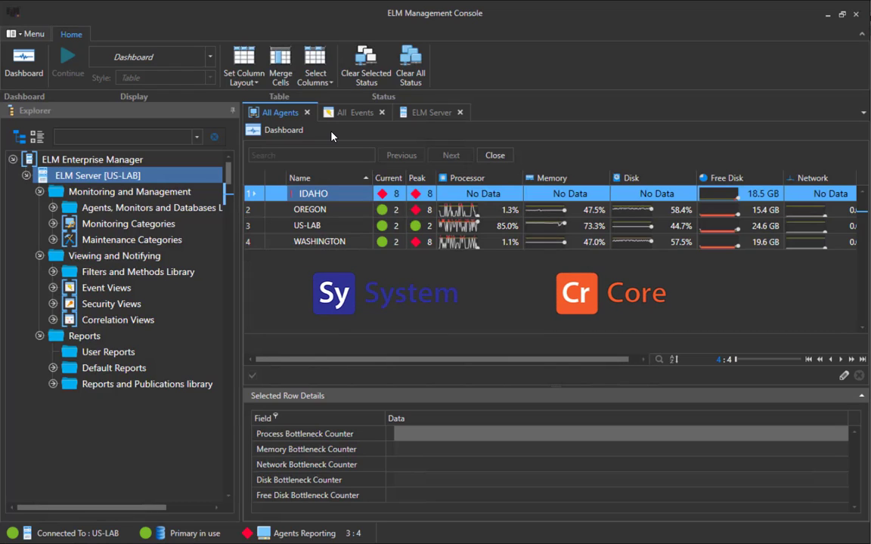
{"action": "left_click", "coordinate": [211, 56]}
{"action": "left_click", "coordinate": [194, 80]}
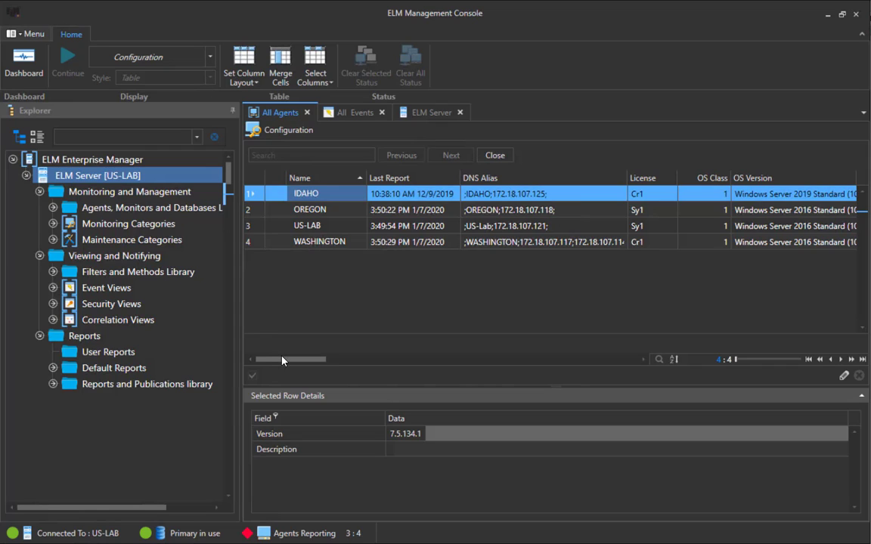
{"action": "left_click", "coordinate": [352, 360]}
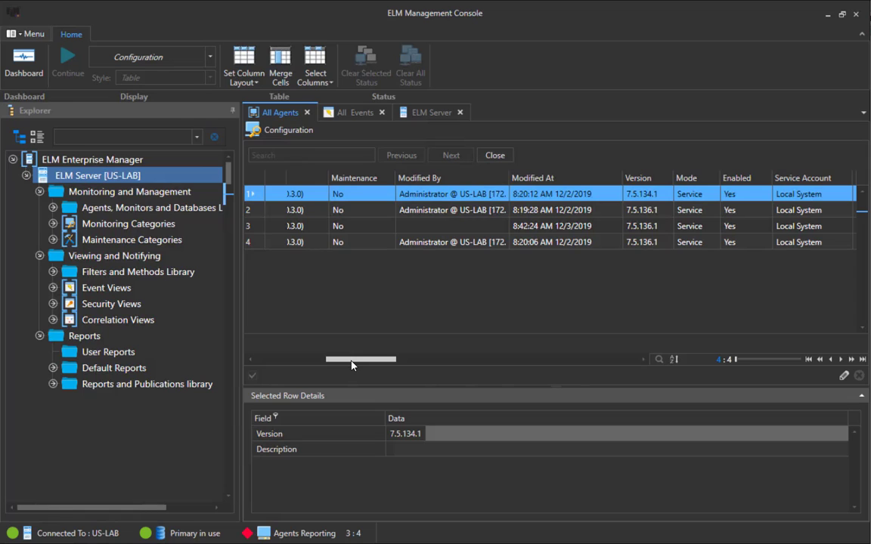
{"action": "left_click_drag", "start_coordinate": [352, 366], "coordinate": [289, 359]}
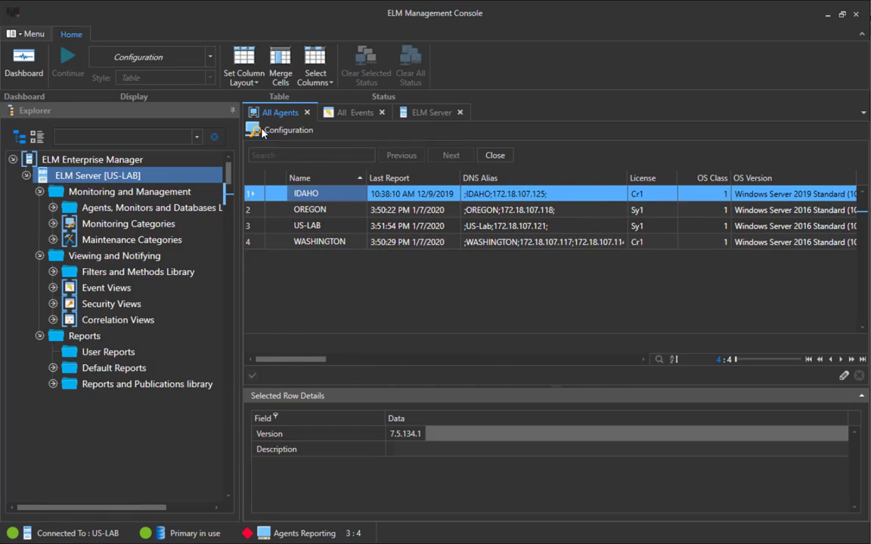
Choose the All Columns layout for the agents' Configuration table and try out its search box without entering anything.
{"action": "left_click", "coordinate": [252, 85]}
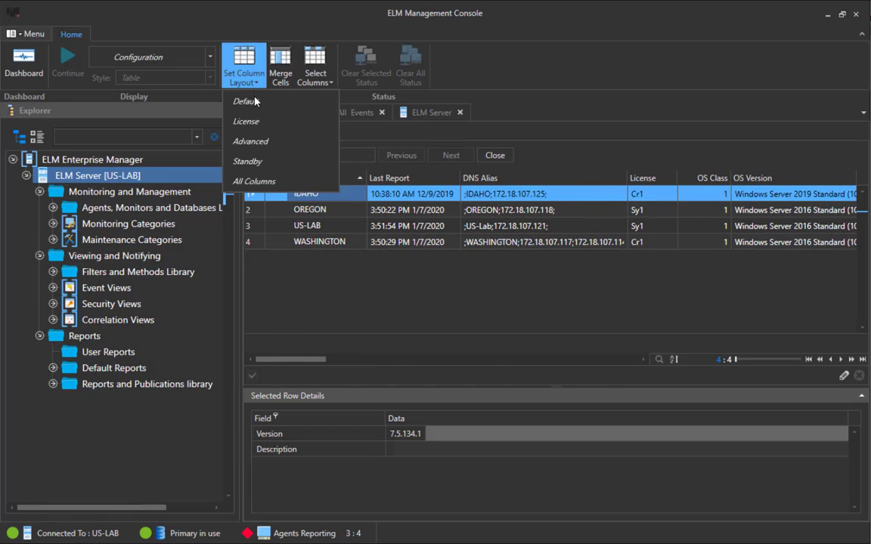
{"action": "left_click", "coordinate": [257, 182]}
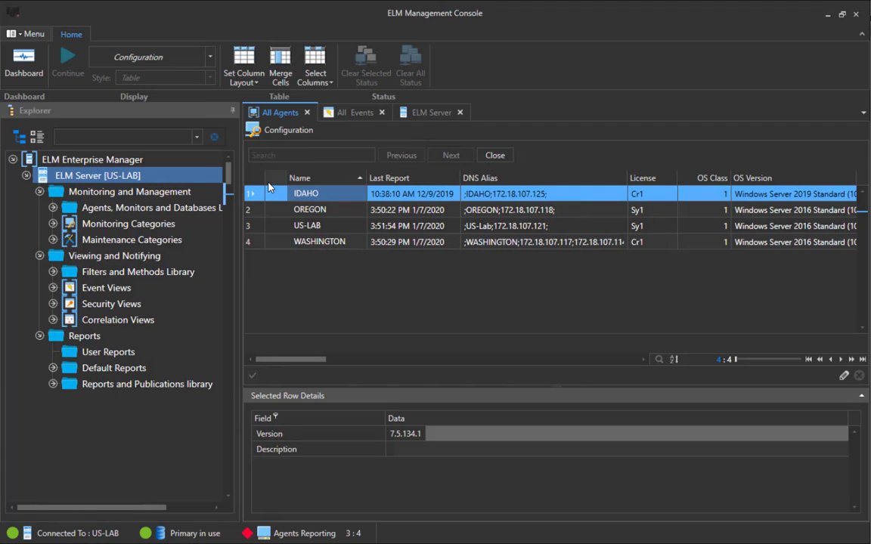
{"action": "left_click", "coordinate": [302, 361]}
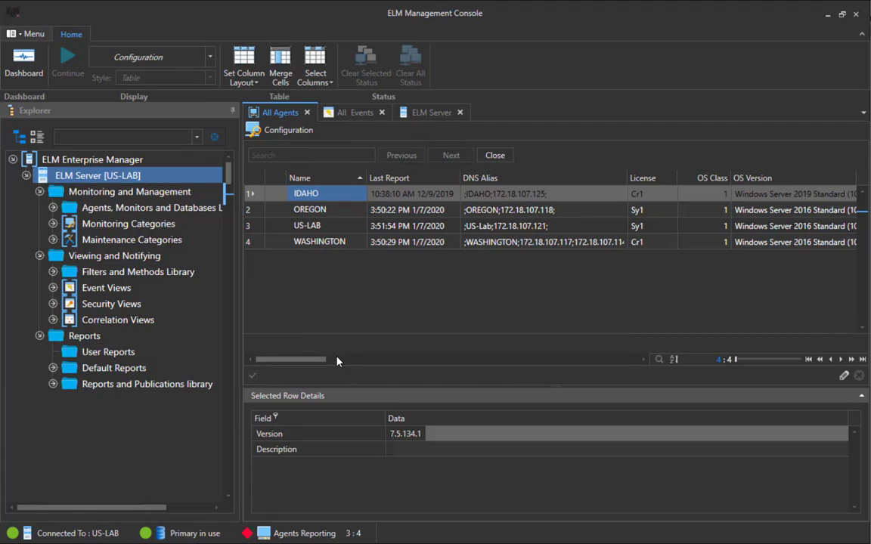
{"action": "left_click", "coordinate": [303, 155]}
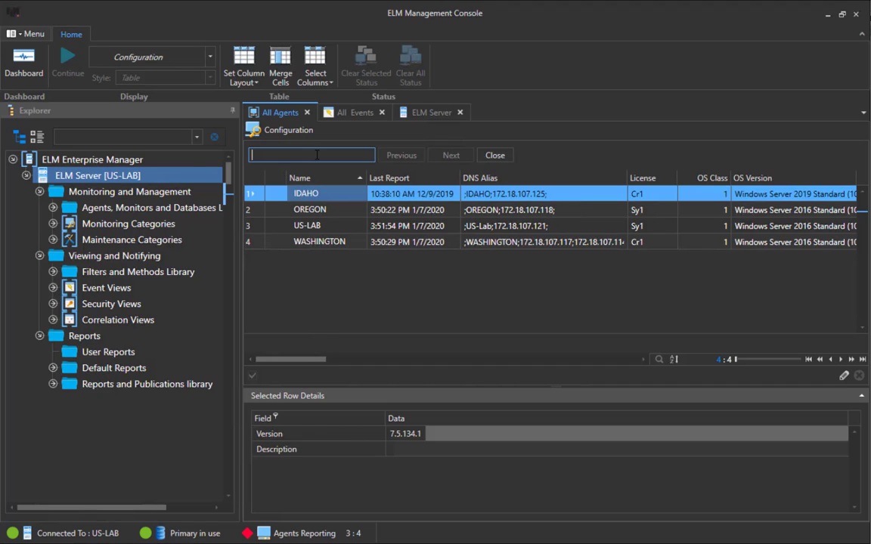
{"action": "left_click", "coordinate": [333, 282]}
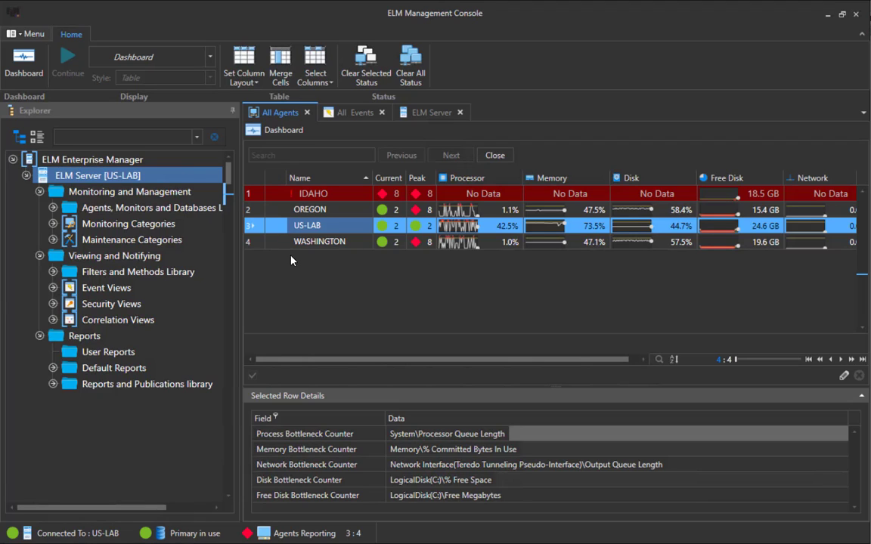
Review the column layouts offered for the All Agents dashboard, and open the OREGON agent's events.
{"action": "left_click", "coordinate": [248, 80]}
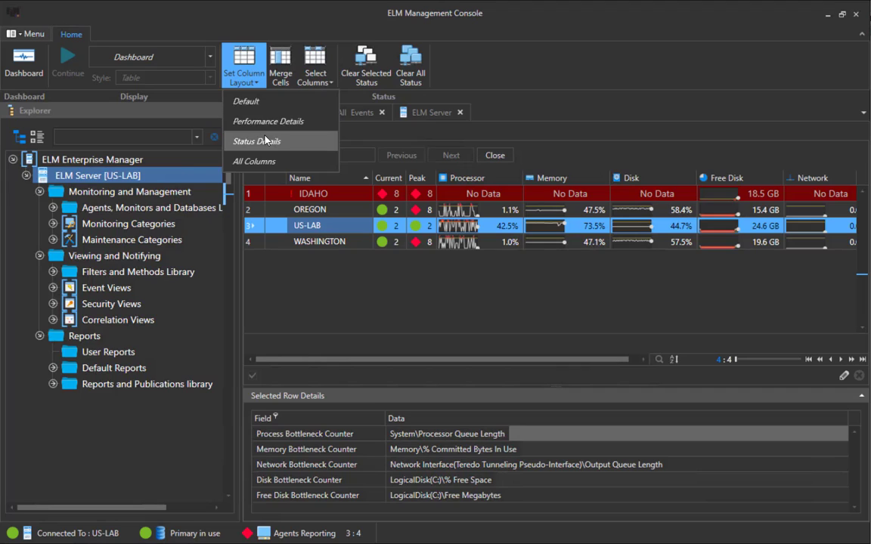
{"action": "left_click", "coordinate": [282, 268]}
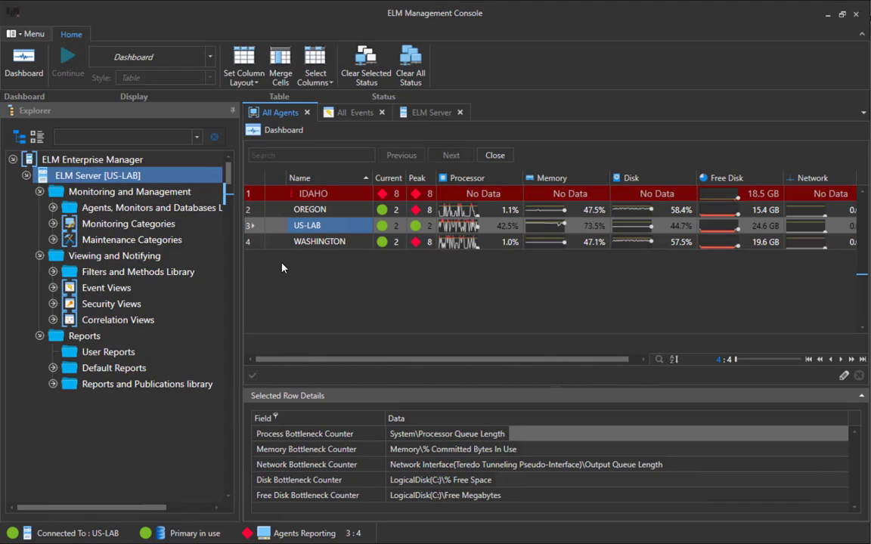
{"action": "left_click", "coordinate": [309, 211]}
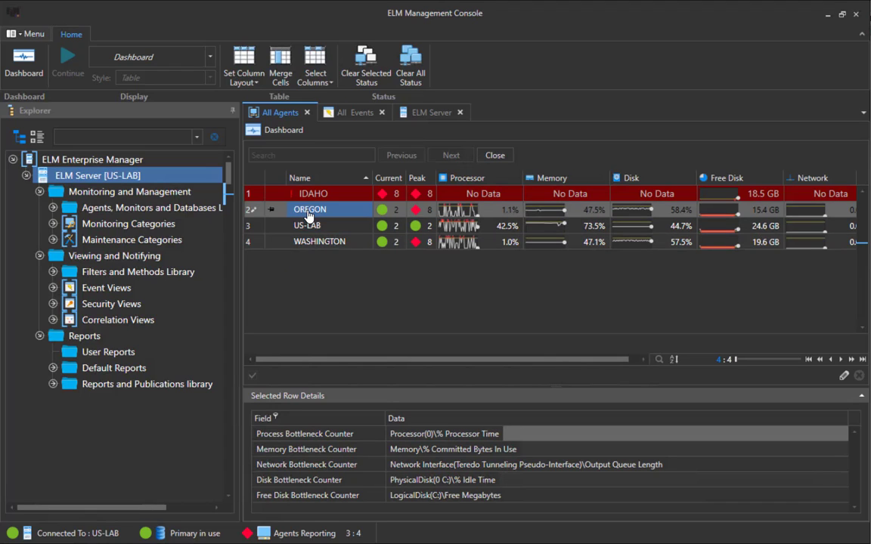
{"action": "double_click", "coordinate": [309, 213]}
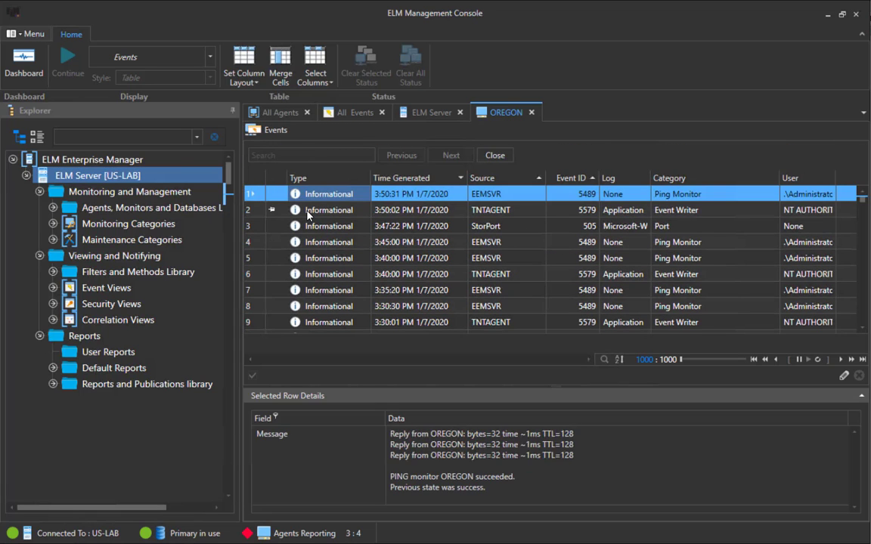
From the All Agents dashboard, open OREGON's status history and inspect the details of its priority 8 peak entry.
{"action": "left_click", "coordinate": [276, 114]}
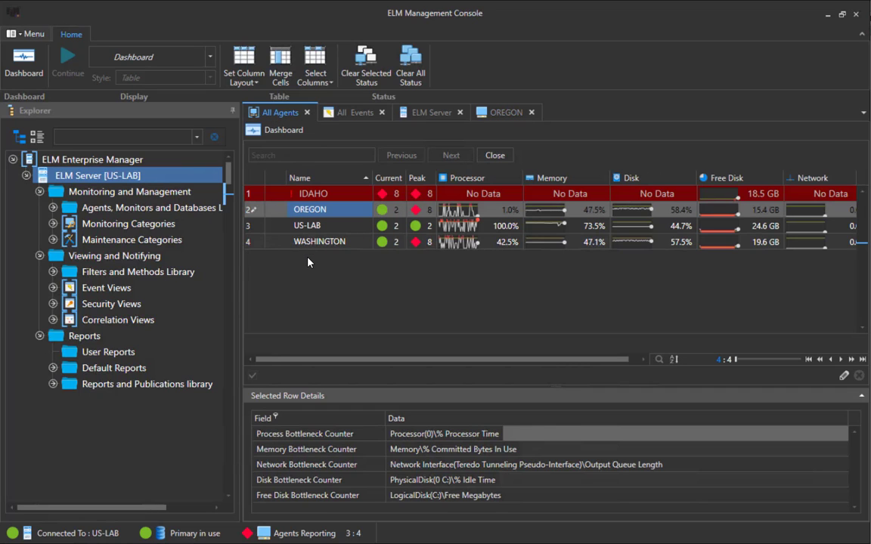
{"action": "left_click", "coordinate": [415, 211]}
{"action": "double_click", "coordinate": [414, 211]}
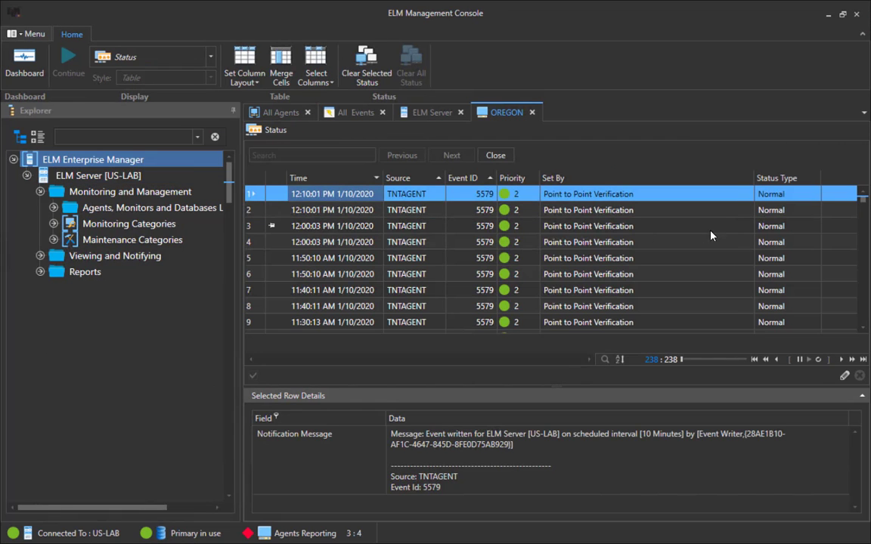
{"action": "left_click_drag", "start_coordinate": [864, 334], "coordinate": [864, 334]}
{"action": "left_click", "coordinate": [608, 227]}
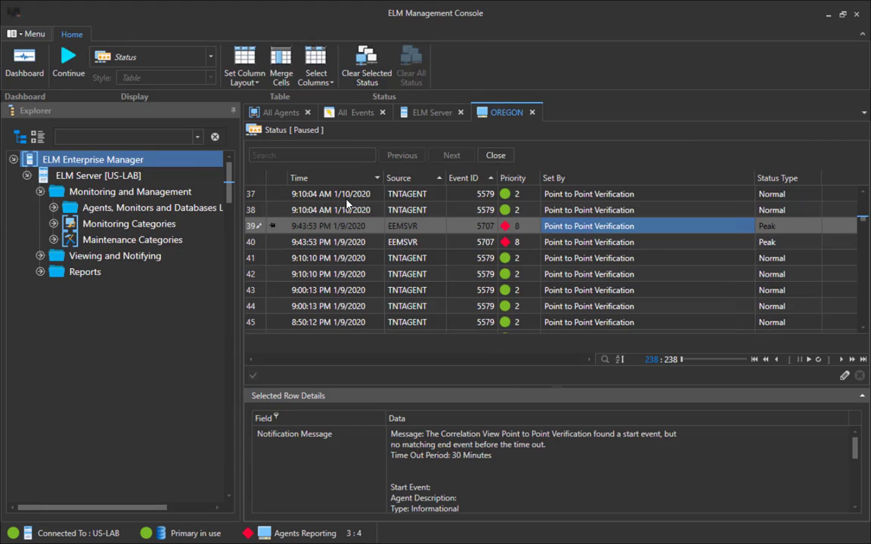
From the All Agents dashboard, open the processor performance chart for the US-LAB agent.
{"action": "left_click", "coordinate": [282, 114]}
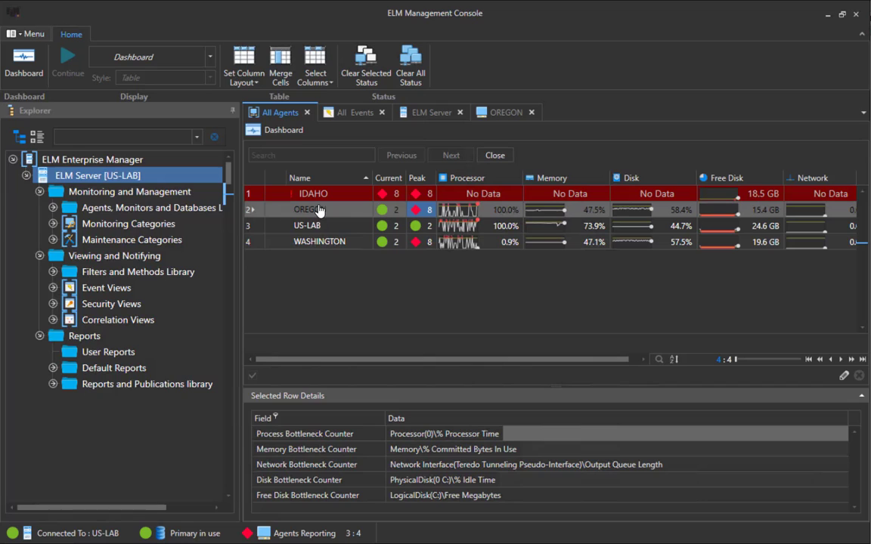
{"action": "left_click", "coordinate": [459, 230]}
{"action": "double_click", "coordinate": [459, 229]}
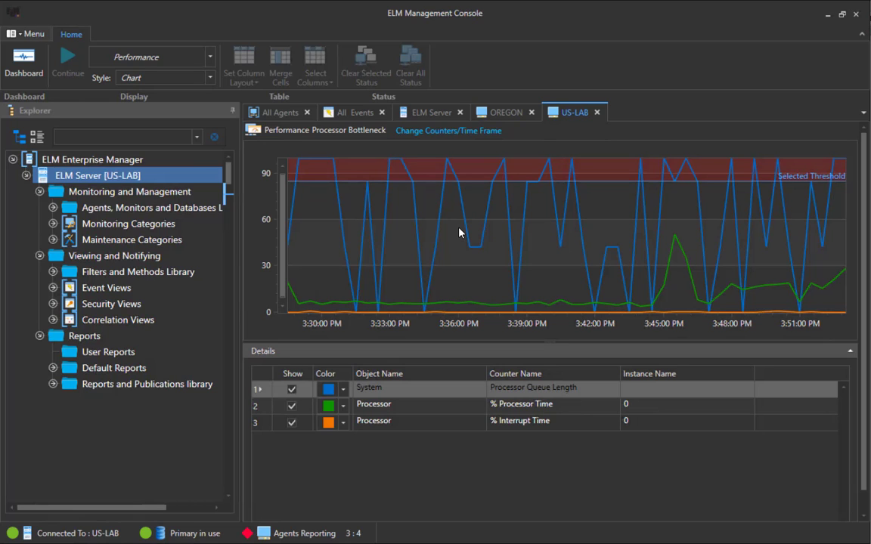
Change the US-LAB performance chart's source to Disk Bottleneck, keeping the Last 50 date range.
{"action": "mouse_move", "coordinate": [459, 232]}
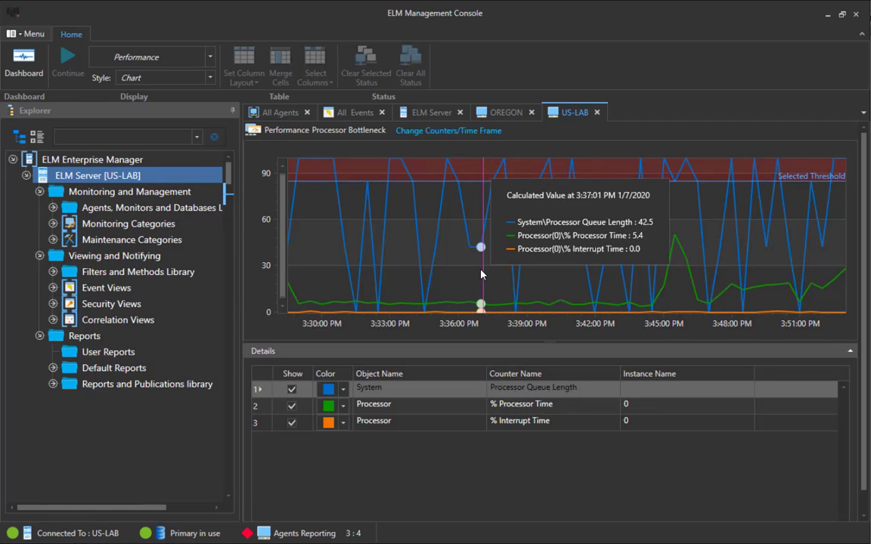
{"action": "left_click", "coordinate": [271, 112]}
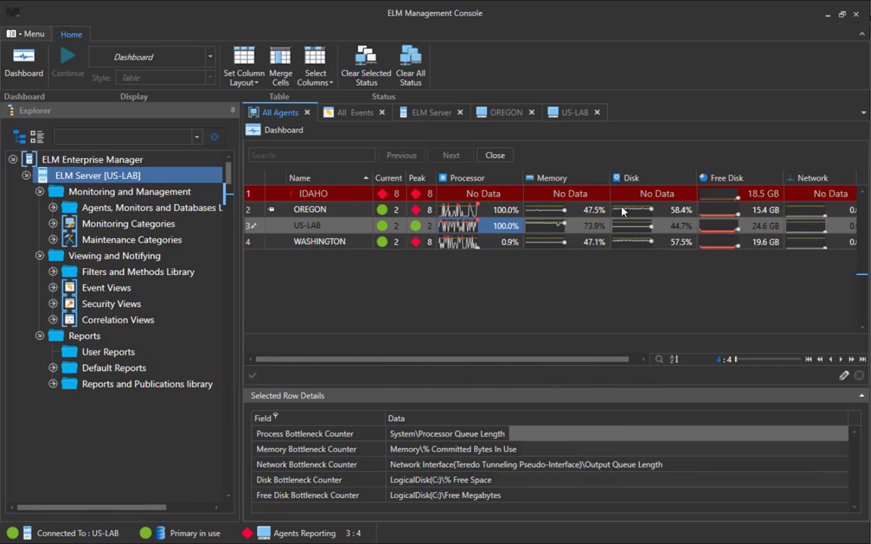
{"action": "left_click", "coordinate": [562, 115]}
{"action": "left_click", "coordinate": [474, 133]}
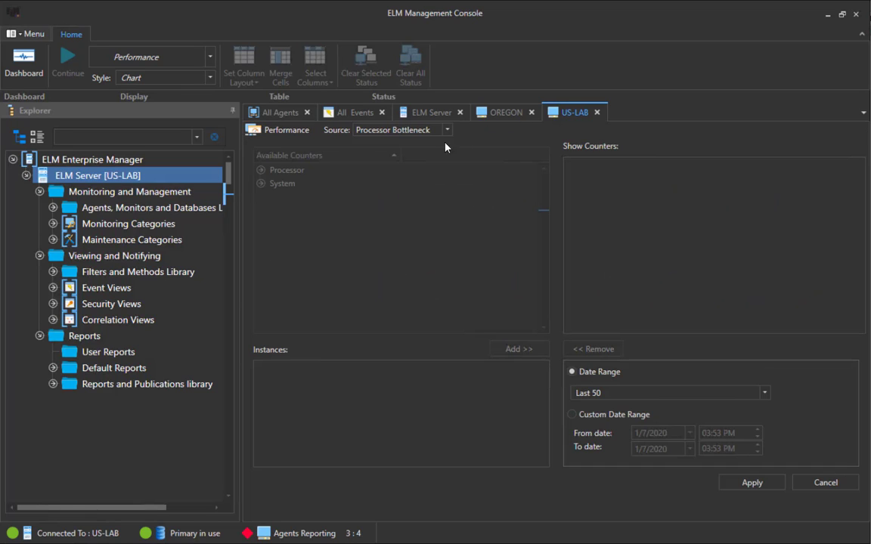
{"action": "left_click", "coordinate": [448, 131]}
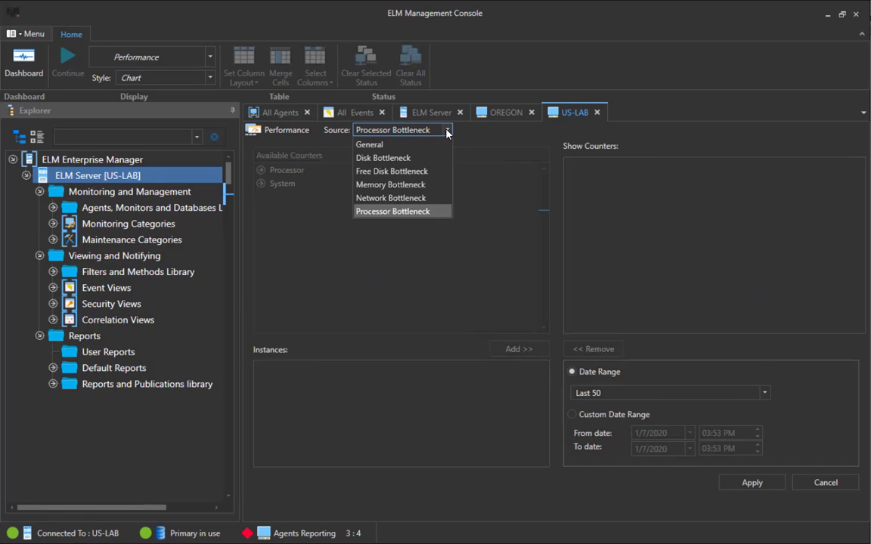
{"action": "left_click", "coordinate": [422, 159]}
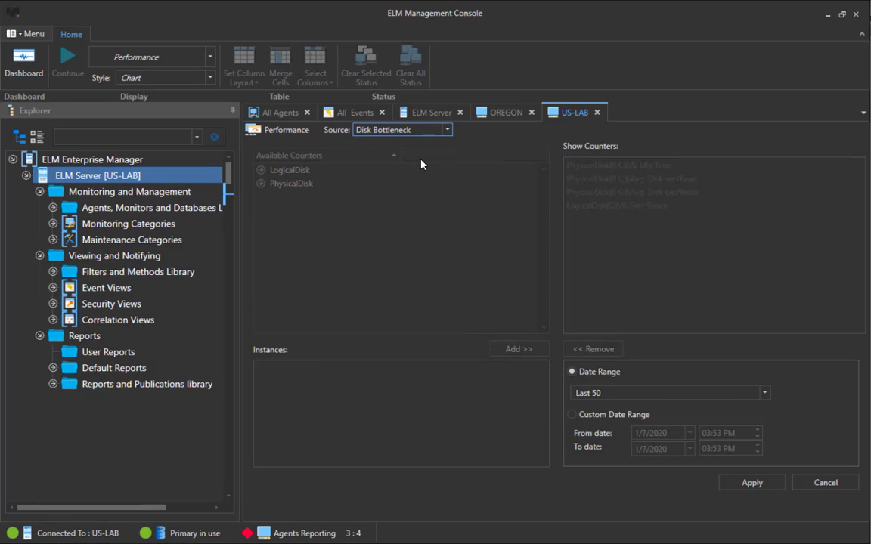
{"action": "left_click", "coordinate": [733, 482]}
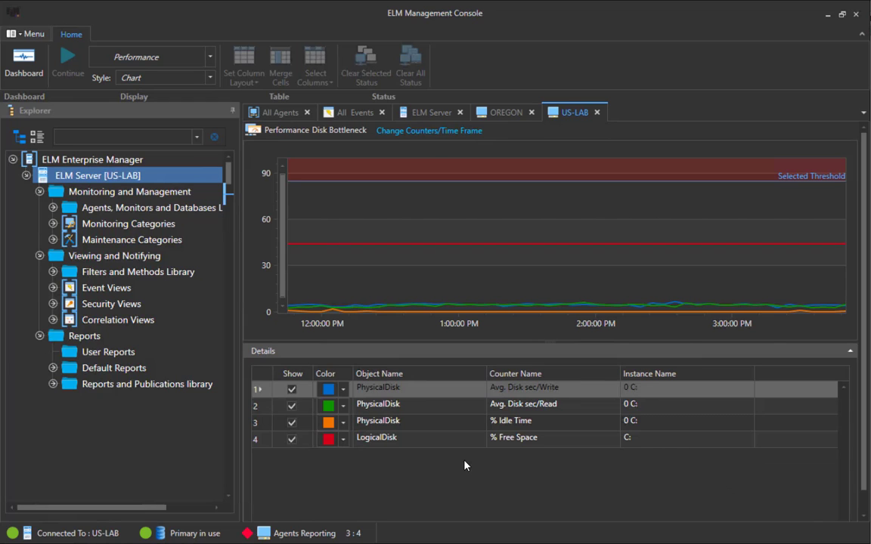
View the US-LAB Disk Bottleneck data in Table style, and return it to Chart style.
{"action": "left_click", "coordinate": [211, 79]}
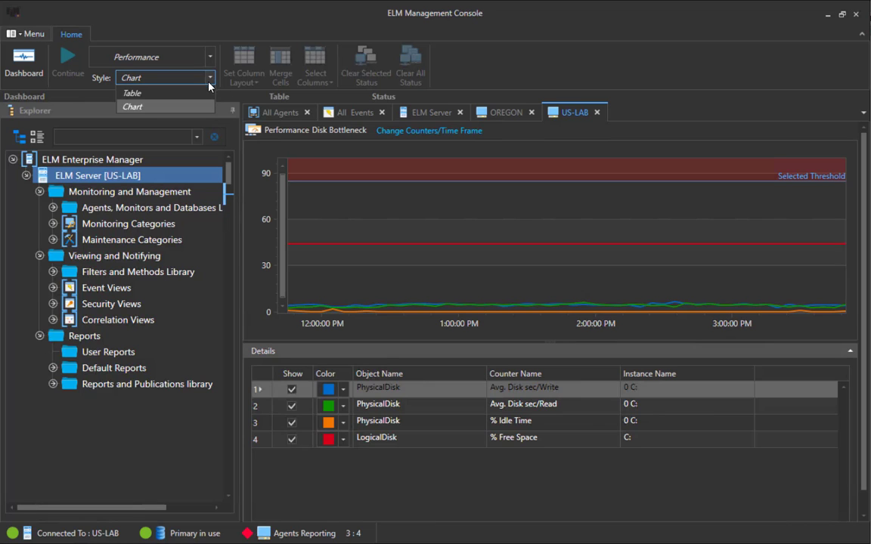
{"action": "left_click", "coordinate": [206, 88]}
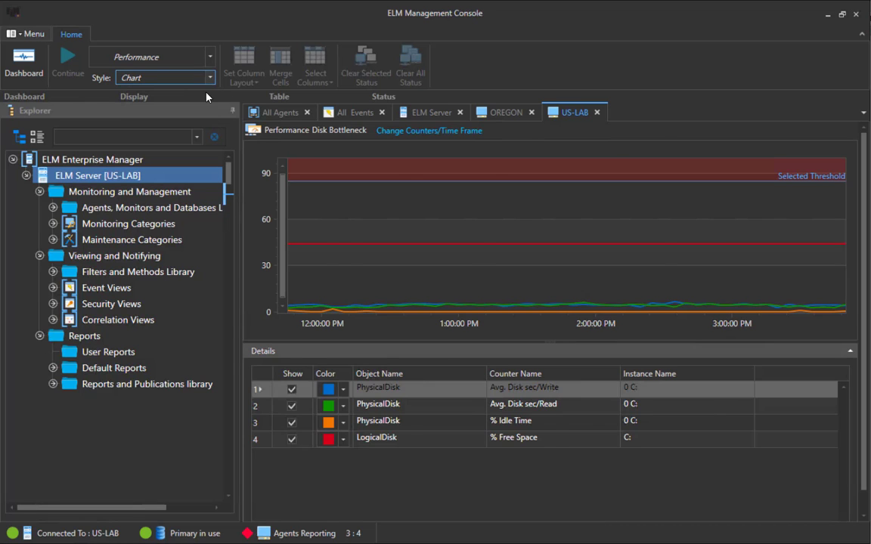
{"action": "key", "text": "Up"}
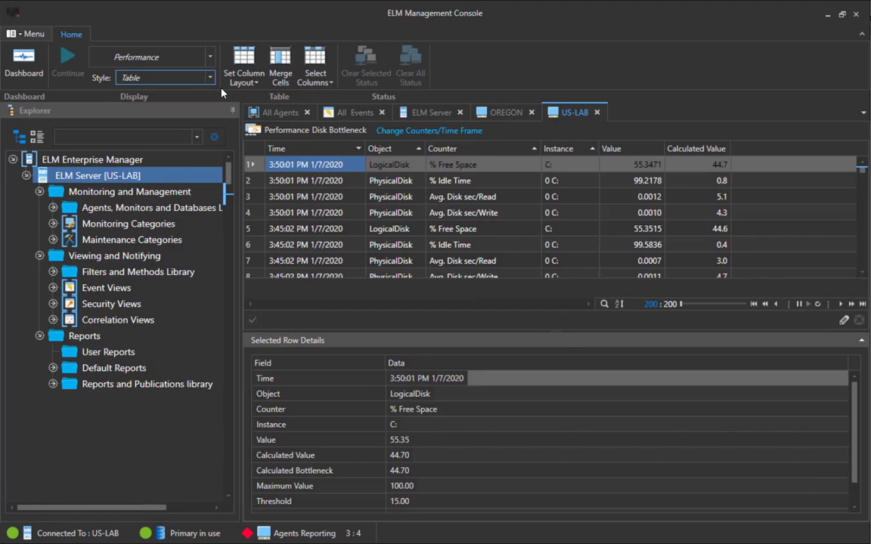
{"action": "left_click", "coordinate": [213, 78]}
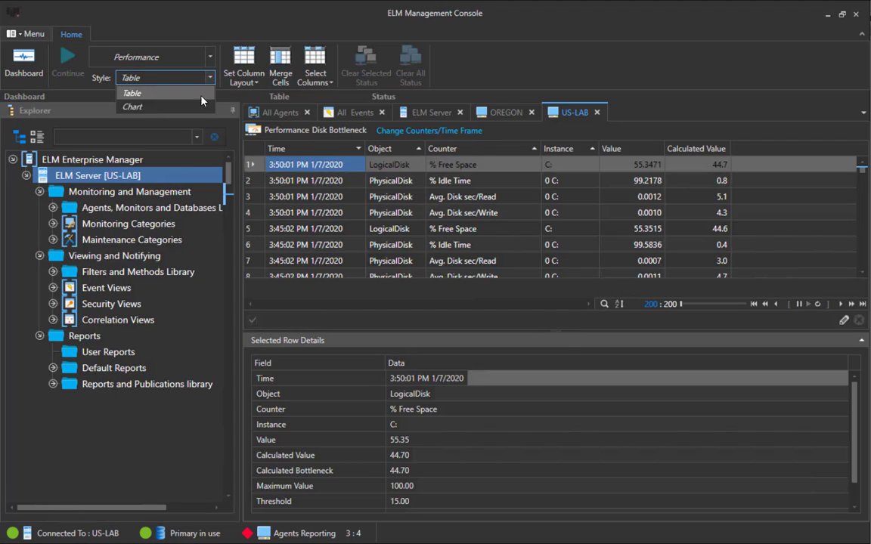
{"action": "left_click", "coordinate": [201, 107]}
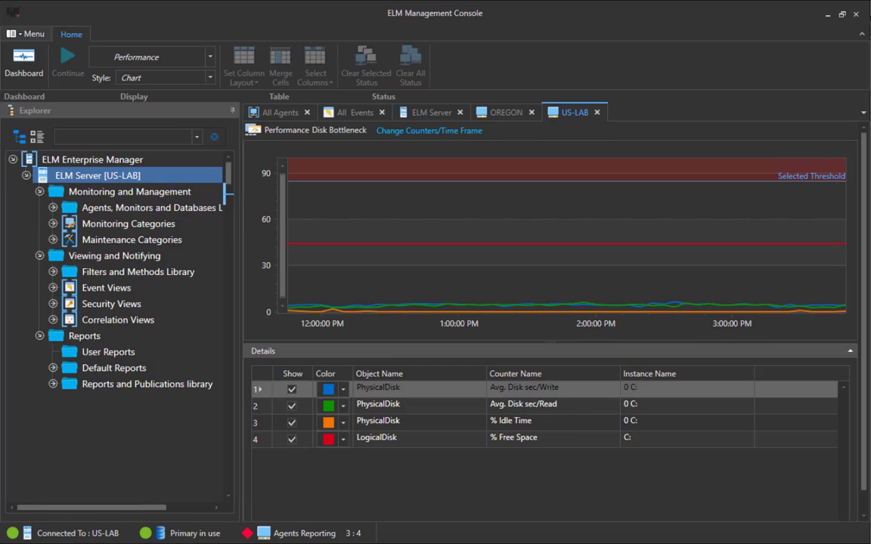
Switch to Firefox, skim the Microsoft Docs article on using PerfMon down to its memory counters, and return to the ELM Management Console.
{"action": "mouse_move", "coordinate": [178, 543]}
{"action": "left_click", "coordinate": [178, 493]}
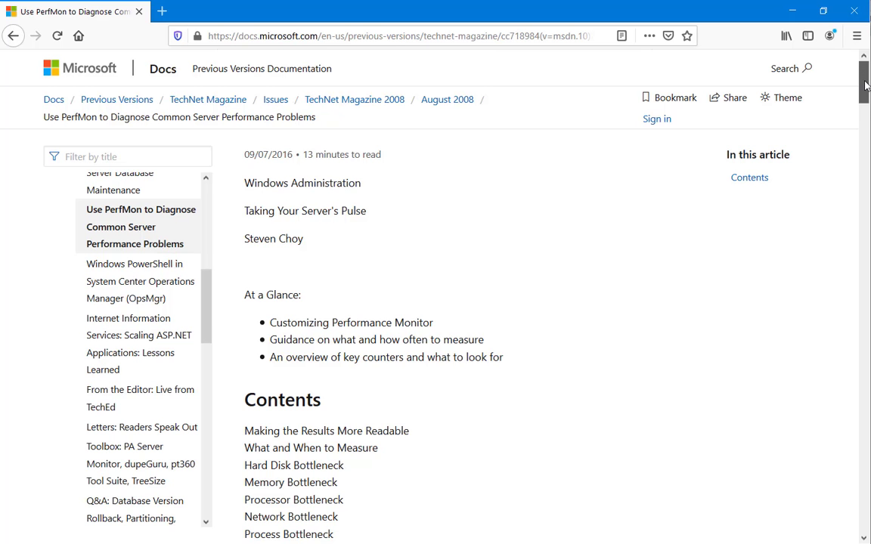
{"action": "scroll", "coordinate": [866, 90], "scroll_direction": "down", "scroll_amount": 2}
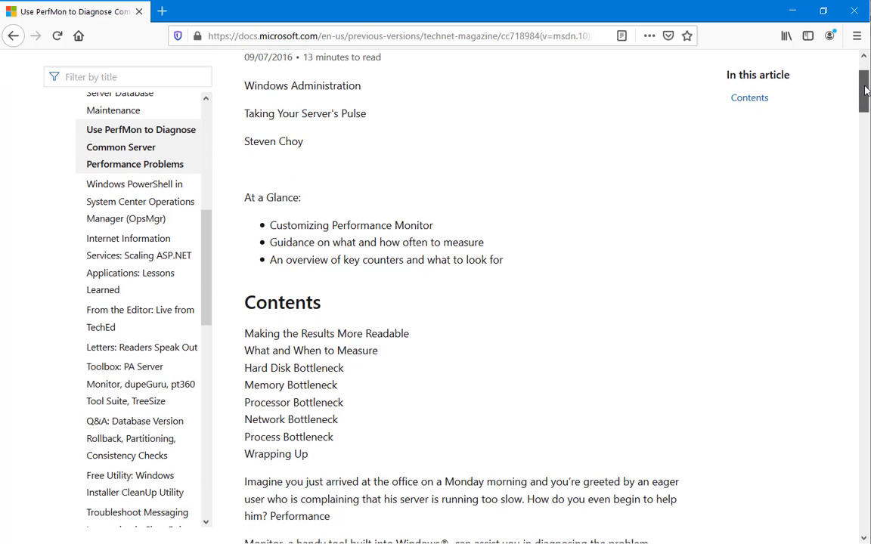
{"action": "left_click_drag", "start_coordinate": [866, 90], "coordinate": [867, 349]}
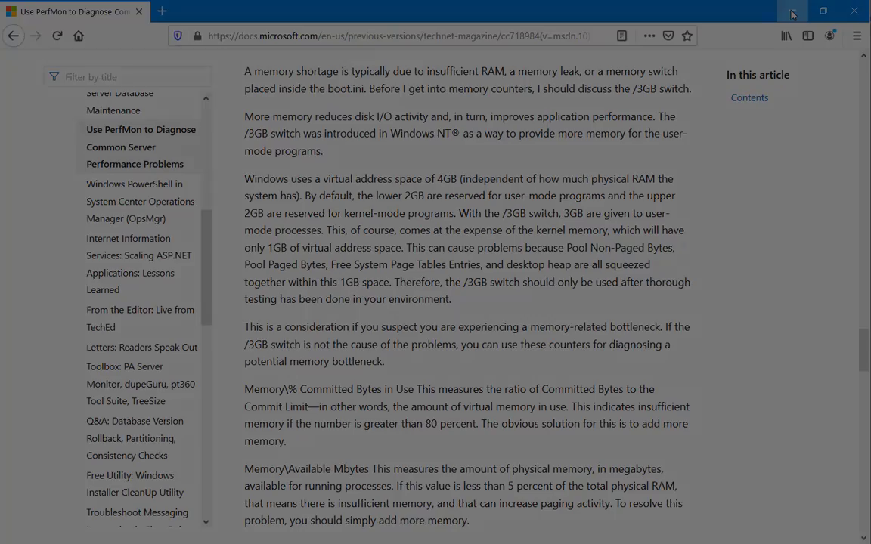
{"action": "left_click", "coordinate": [792, 16]}
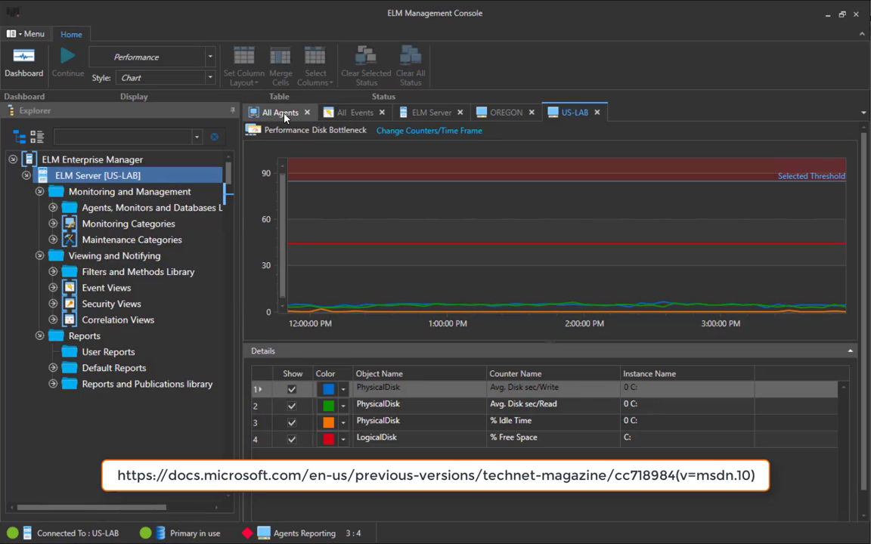
Review the US-LAB chart's counter and time frame settings and the colours offered for the % Free Space counter, without changing either.
{"action": "left_click", "coordinate": [390, 132]}
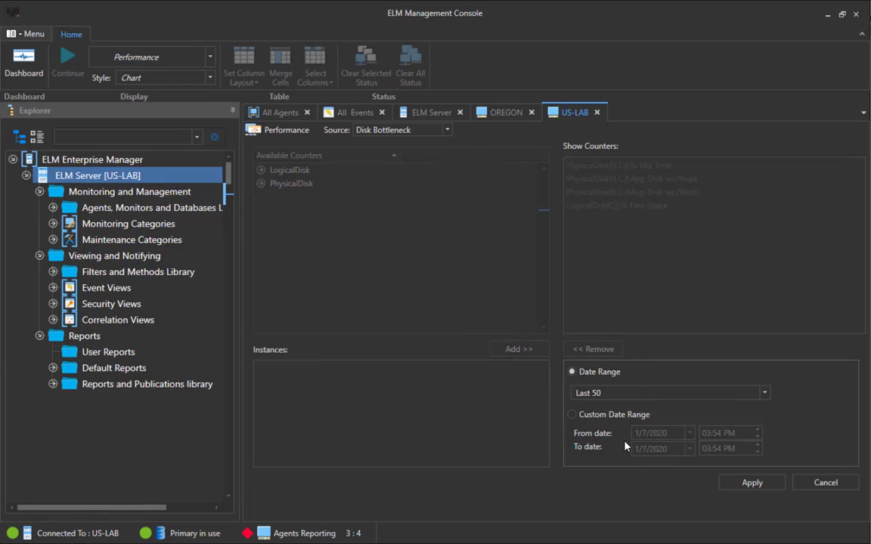
{"action": "left_click", "coordinate": [823, 492]}
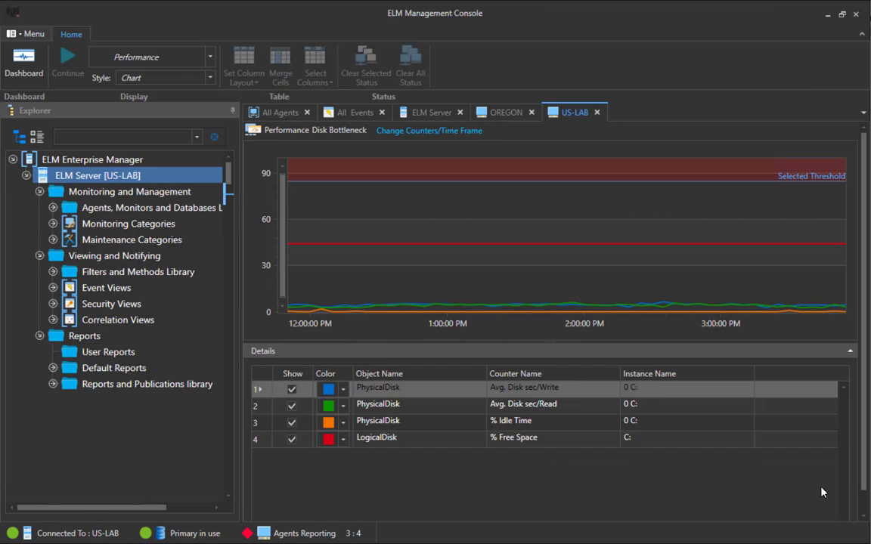
{"action": "left_click", "coordinate": [342, 438]}
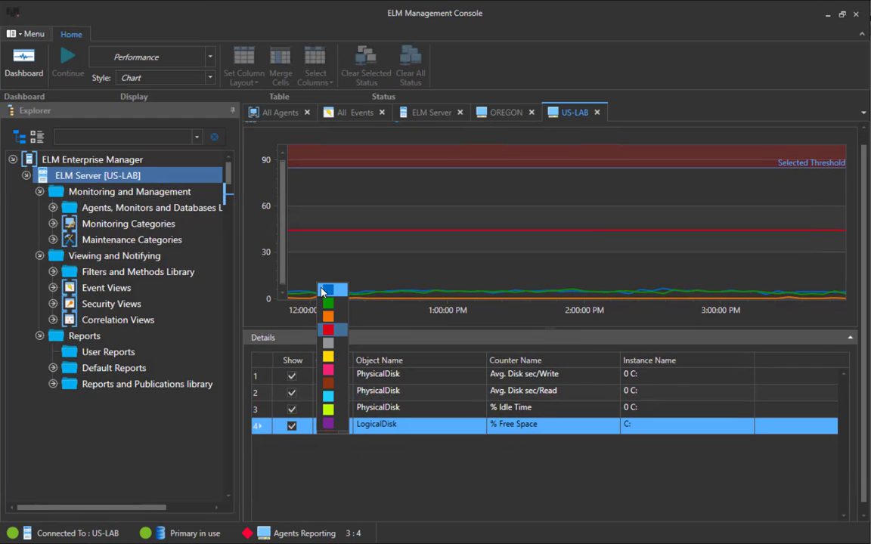
{"action": "left_click", "coordinate": [340, 472]}
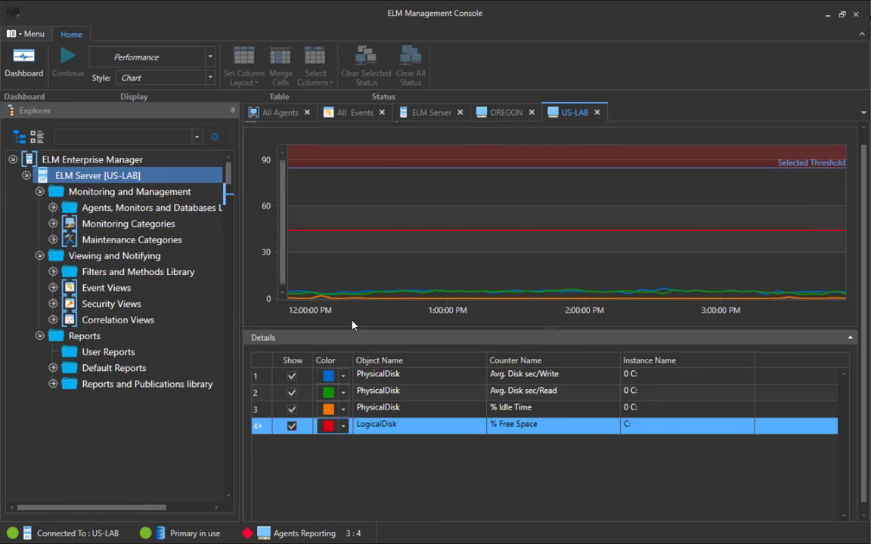
Set the US-LAB performance chart's source to Processor Bottleneck and apply it.
{"action": "scroll", "coordinate": [316, 287], "scroll_direction": "up", "scroll_amount": 1}
{"action": "left_click", "coordinate": [424, 131]}
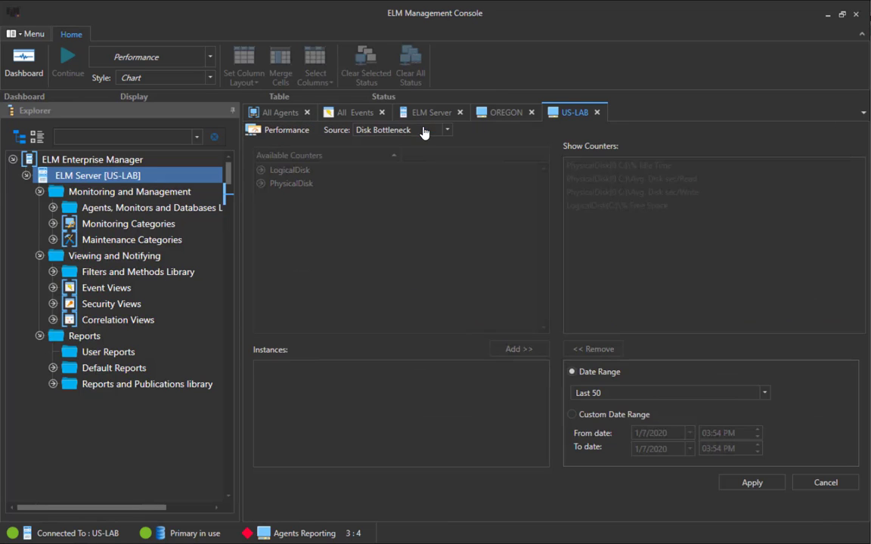
{"action": "left_click", "coordinate": [446, 130]}
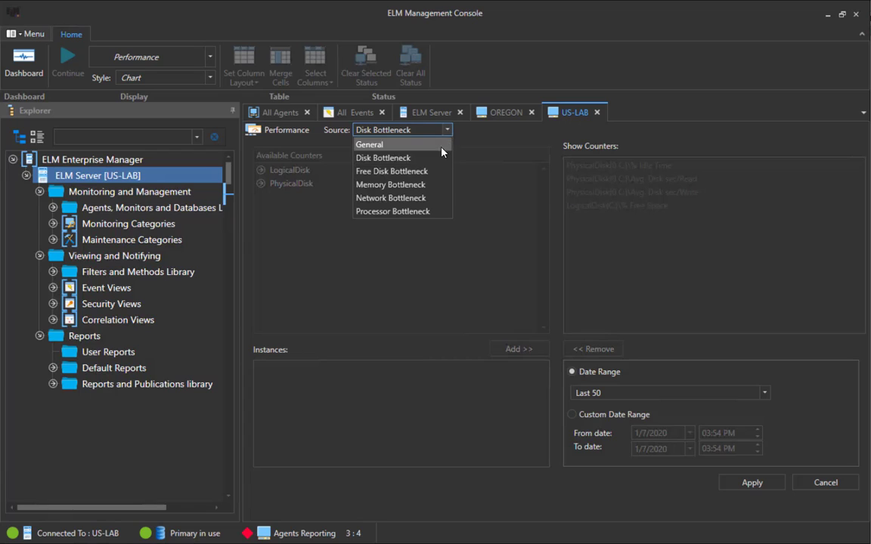
{"action": "left_click", "coordinate": [441, 212]}
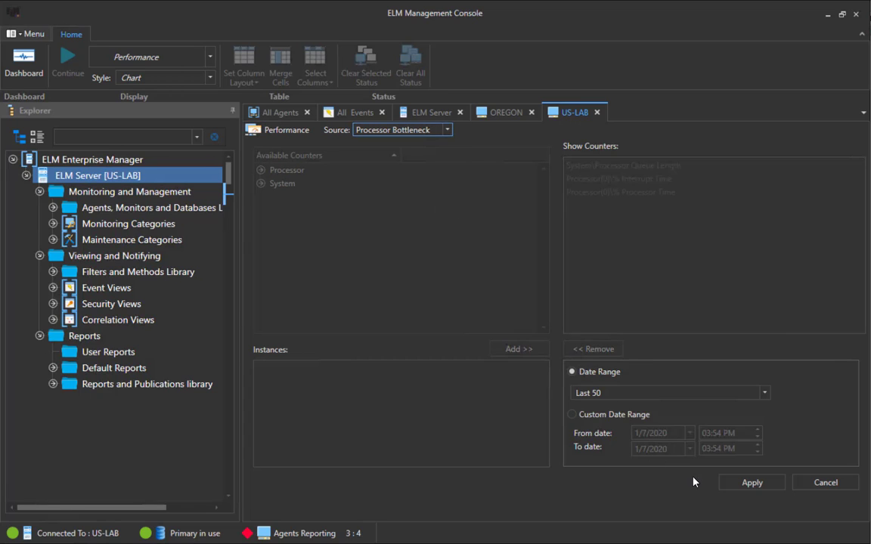
{"action": "left_click", "coordinate": [739, 485]}
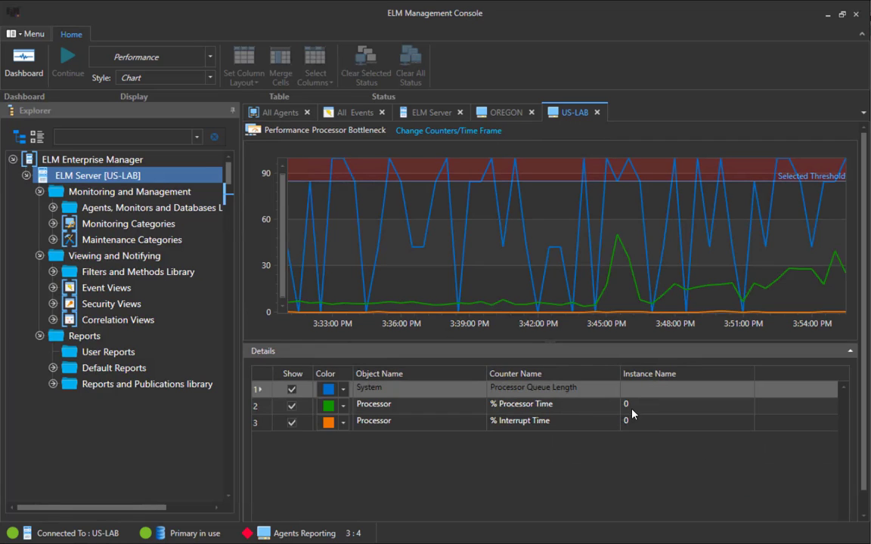
On the All Agents dashboard, clear the status of the WASHINGTON agent.
{"action": "left_click", "coordinate": [280, 113]}
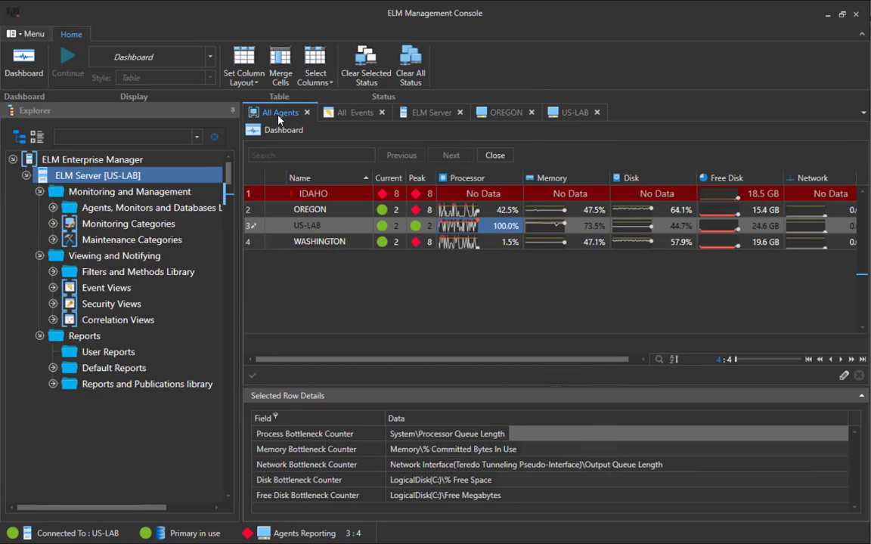
{"action": "left_click", "coordinate": [418, 214]}
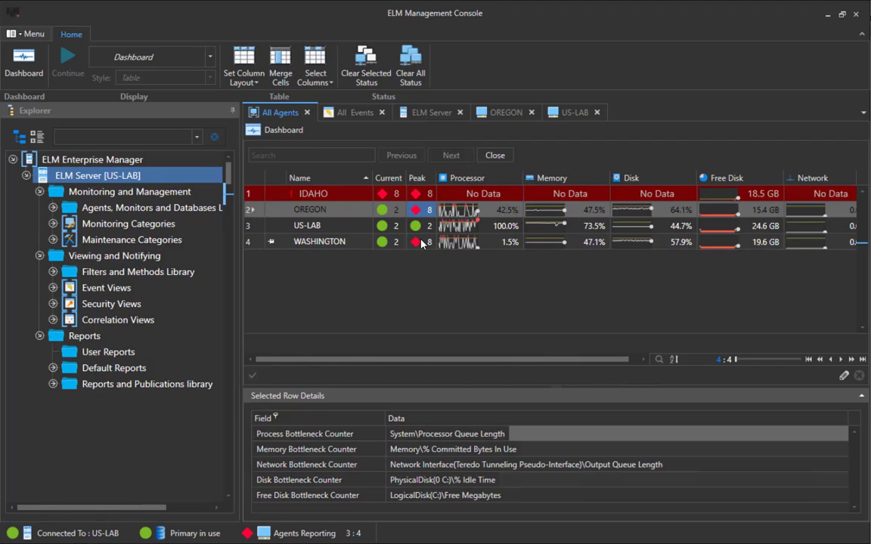
{"action": "left_click", "coordinate": [422, 243]}
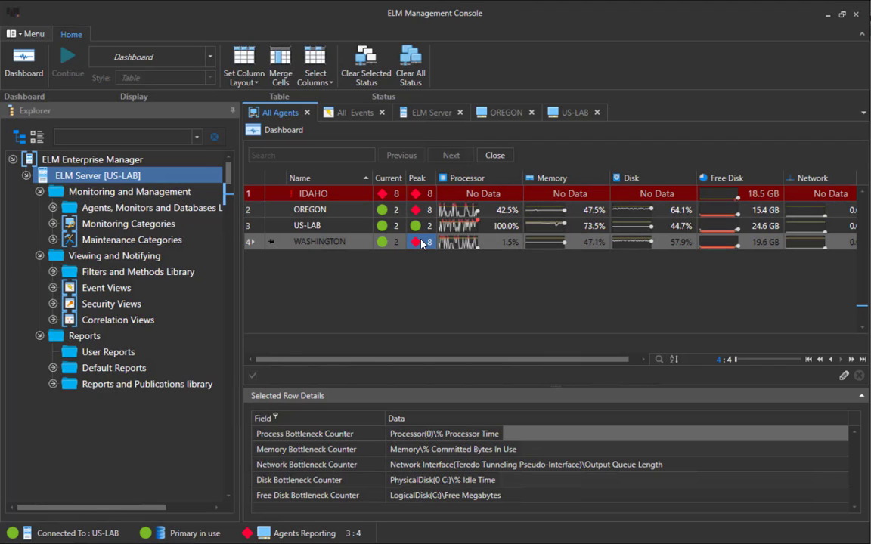
{"action": "left_click", "coordinate": [371, 64]}
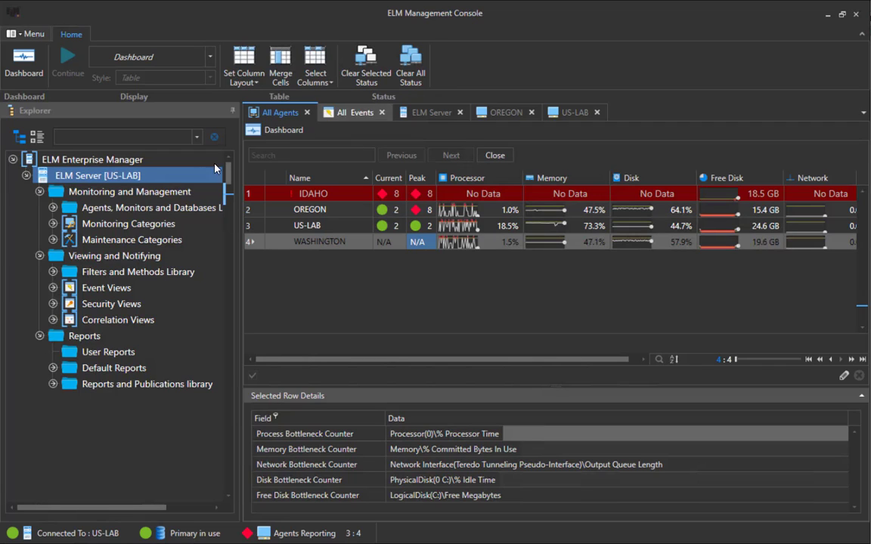
Expand Monitoring Categories in the Explorer and open the Windows -- File Servers dashboard.
{"action": "left_click", "coordinate": [53, 224]}
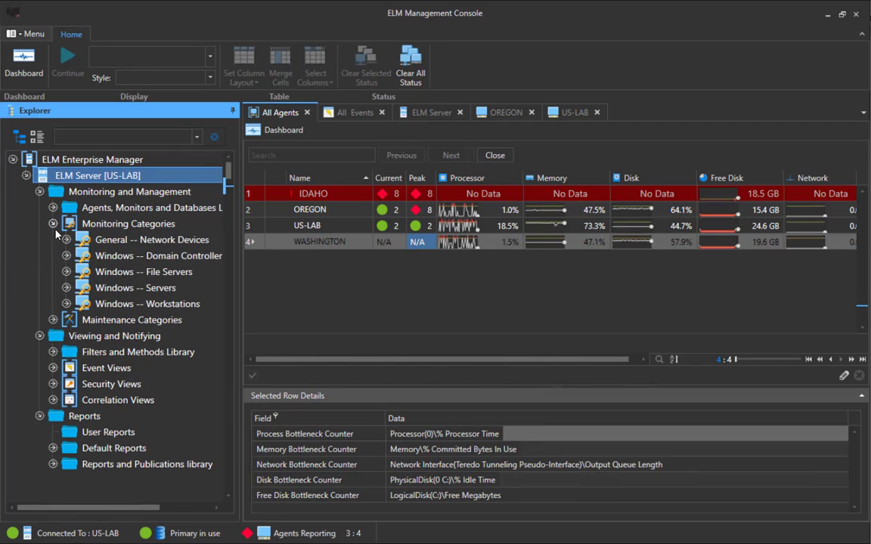
{"action": "left_click", "coordinate": [103, 273]}
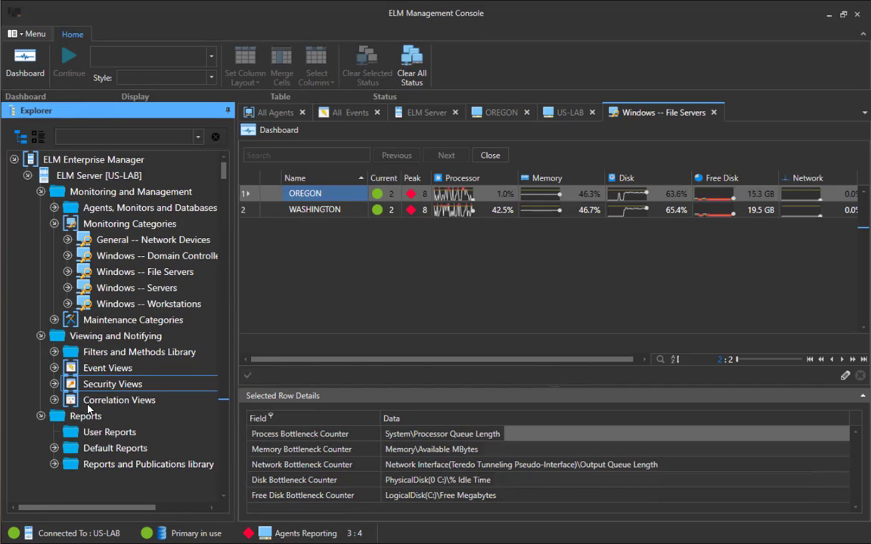
Expand Event Views and Security Views in the Explorer, and open the Logon and Logoff security view.
{"action": "left_click", "coordinate": [54, 368]}
{"action": "scroll", "coordinate": [54, 368], "scroll_direction": "down", "scroll_amount": 5}
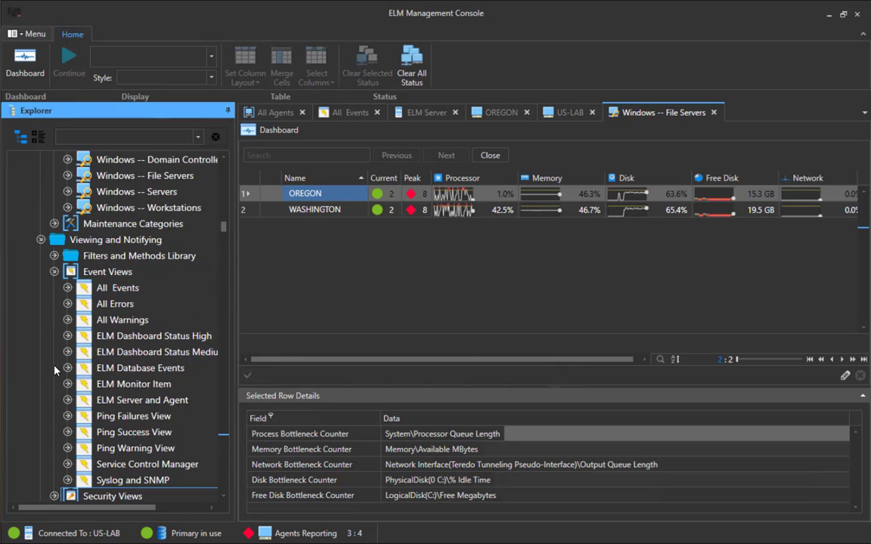
{"action": "left_click", "coordinate": [54, 352]}
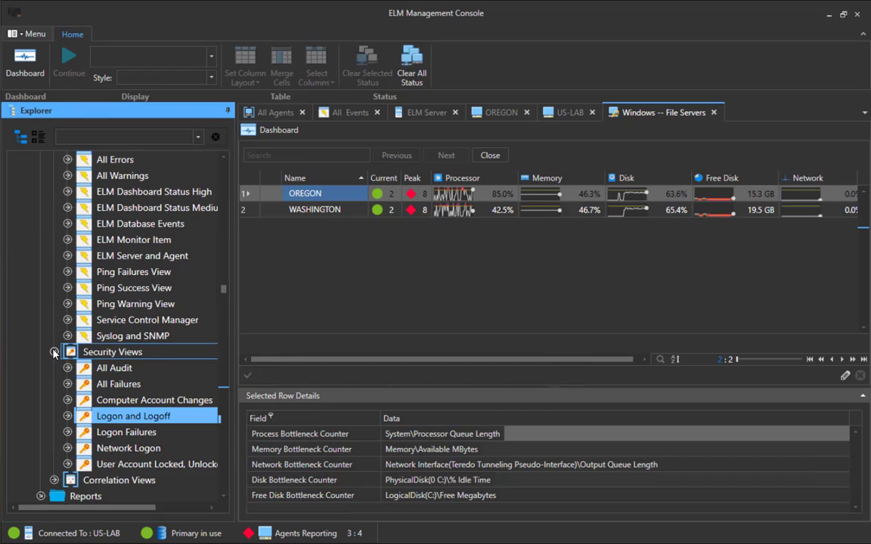
{"action": "double_click", "coordinate": [123, 417]}
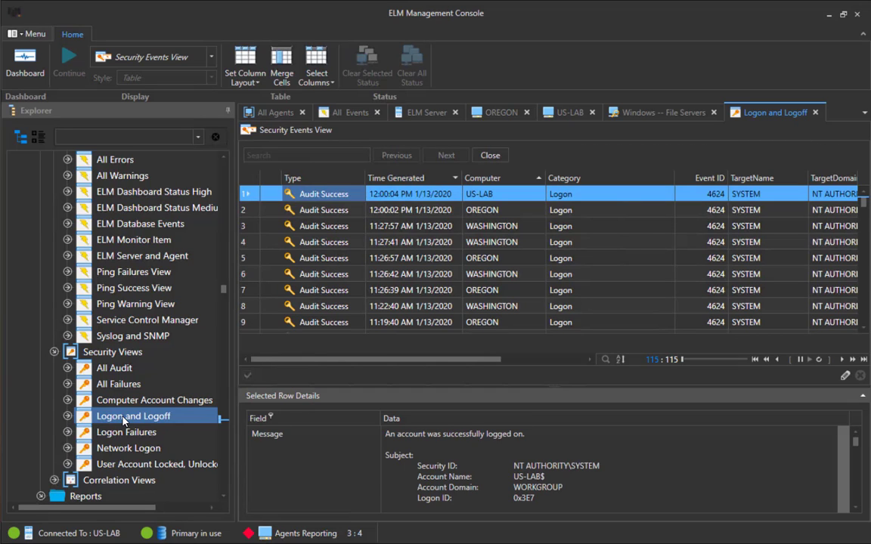
Pause the Logon and Logoff view by selecting the second event, resume its updates, and try the record count slider.
{"action": "left_click", "coordinate": [336, 211]}
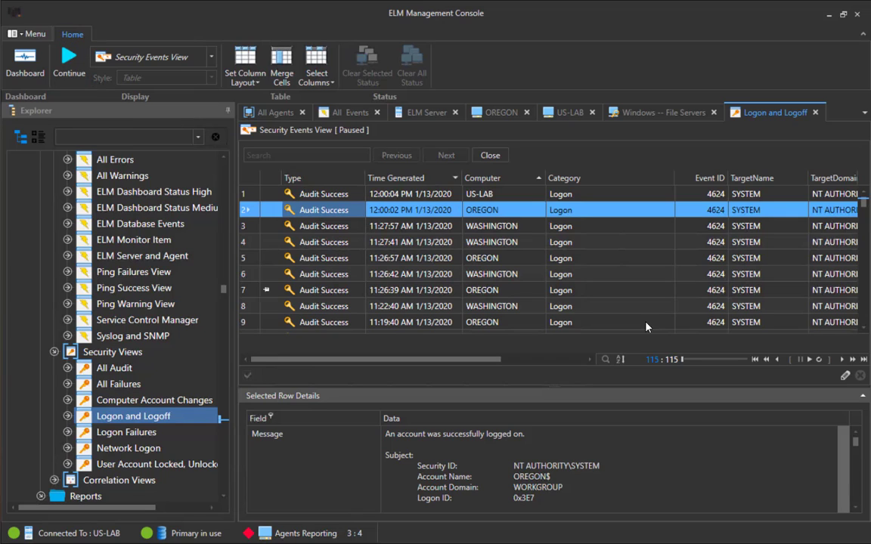
{"action": "left_click", "coordinate": [808, 362]}
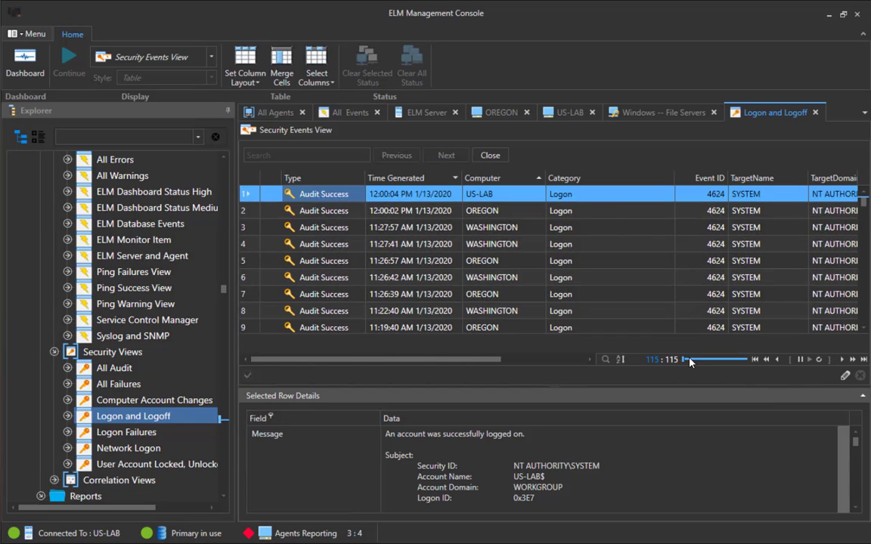
{"action": "mouse_move", "coordinate": [683, 362]}
{"action": "left_mouse_down"}
{"action": "mouse_move", "coordinate": [703, 362]}
{"action": "mouse_move", "coordinate": [677, 364]}
{"action": "left_mouse_up"}
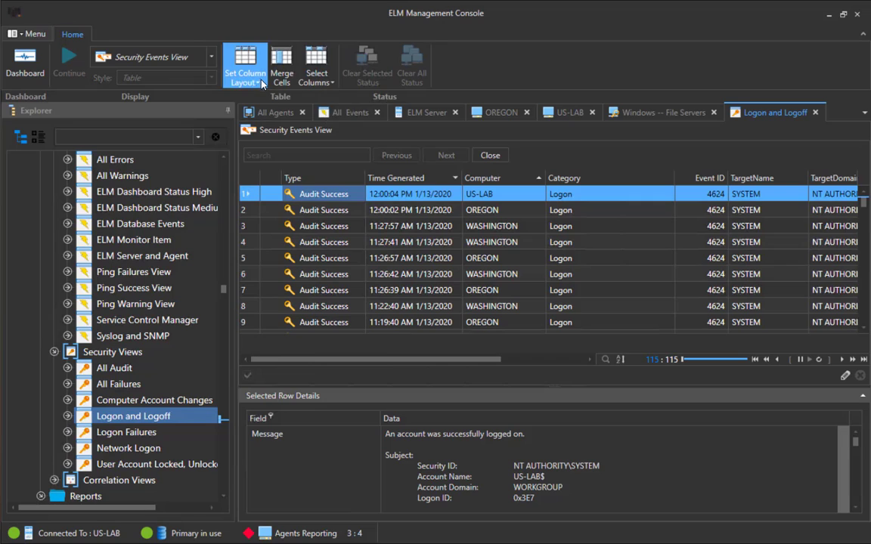
Examine the column layout presets and the selectable columns available for the Logon and Logoff view.
{"action": "left_click", "coordinate": [234, 72]}
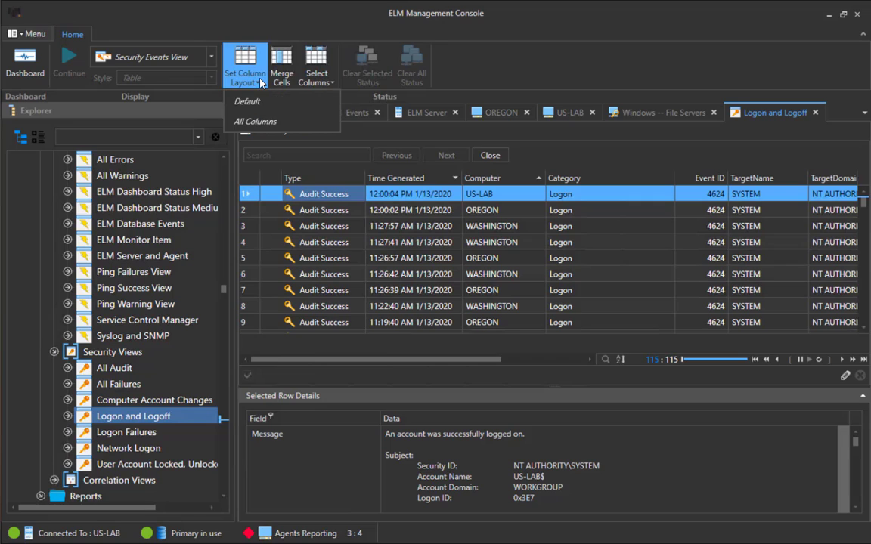
{"action": "left_click", "coordinate": [265, 123]}
{"action": "left_click", "coordinate": [319, 80]}
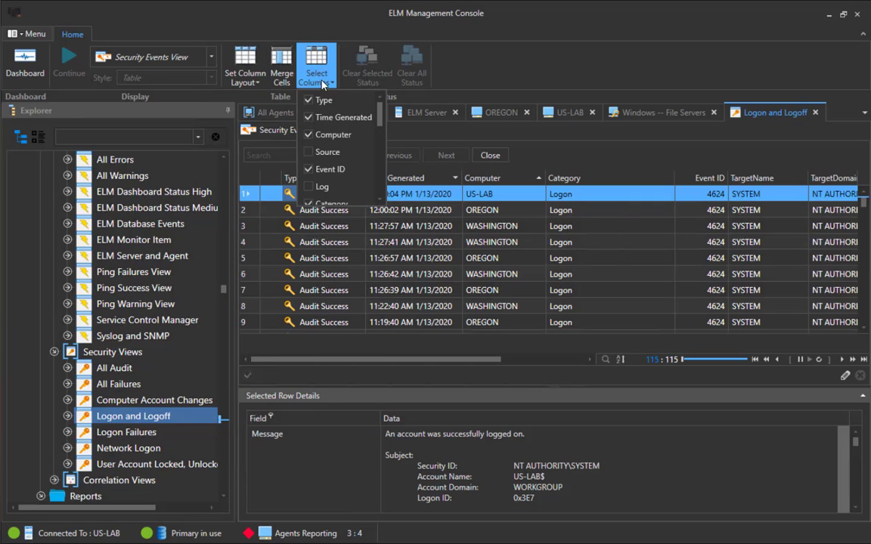
{"action": "left_click", "coordinate": [481, 64]}
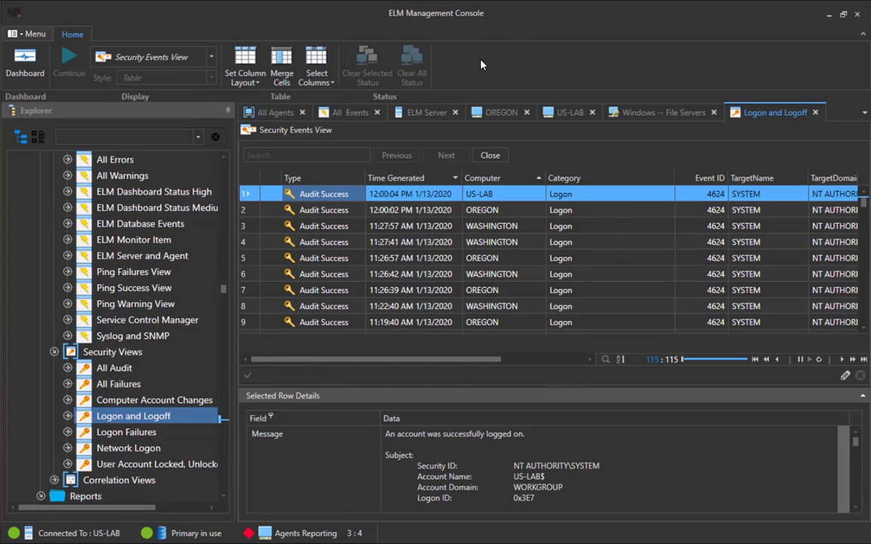
Pause the Logon and Logoff view by selecting the second event, and inspect the fourth and sixth events.
{"action": "left_click", "coordinate": [400, 211]}
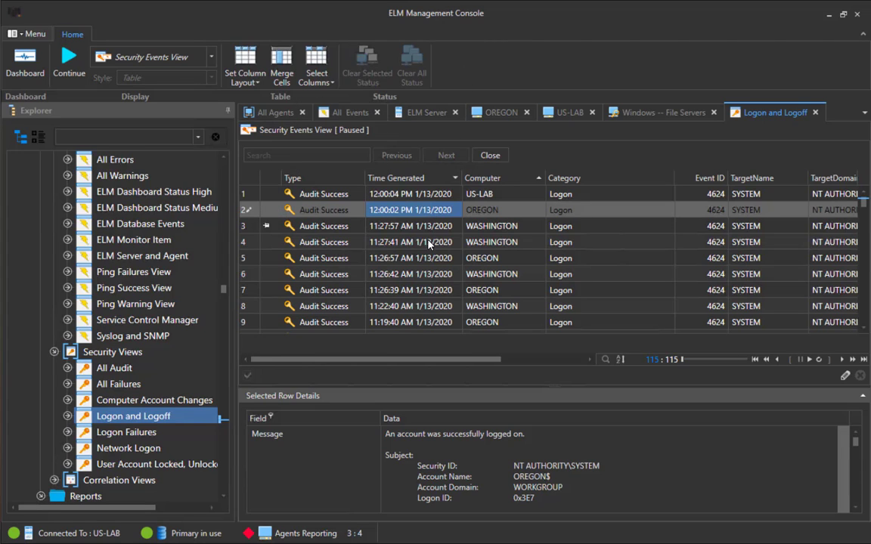
{"action": "left_click", "coordinate": [429, 243]}
{"action": "left_click", "coordinate": [432, 275]}
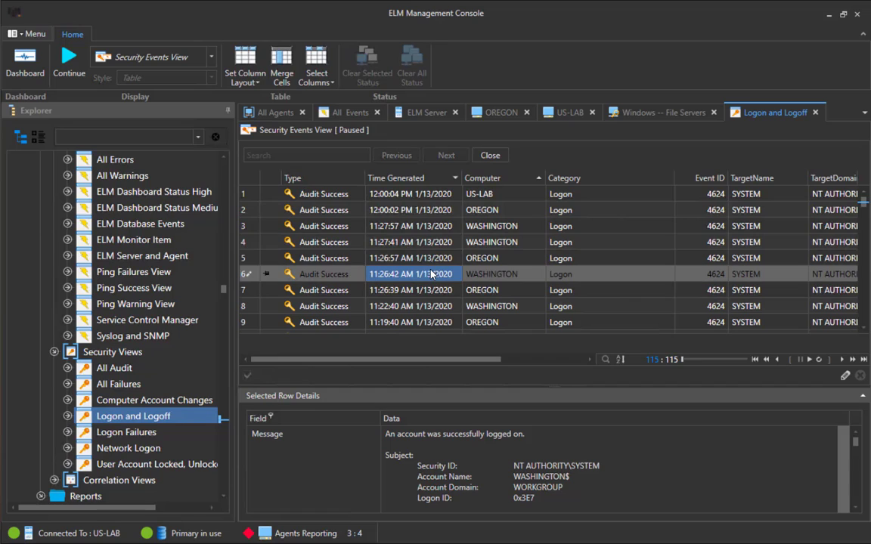
Search the Logon and Logoff events for "administrator" and clear the search.
{"action": "left_click", "coordinate": [312, 156]}
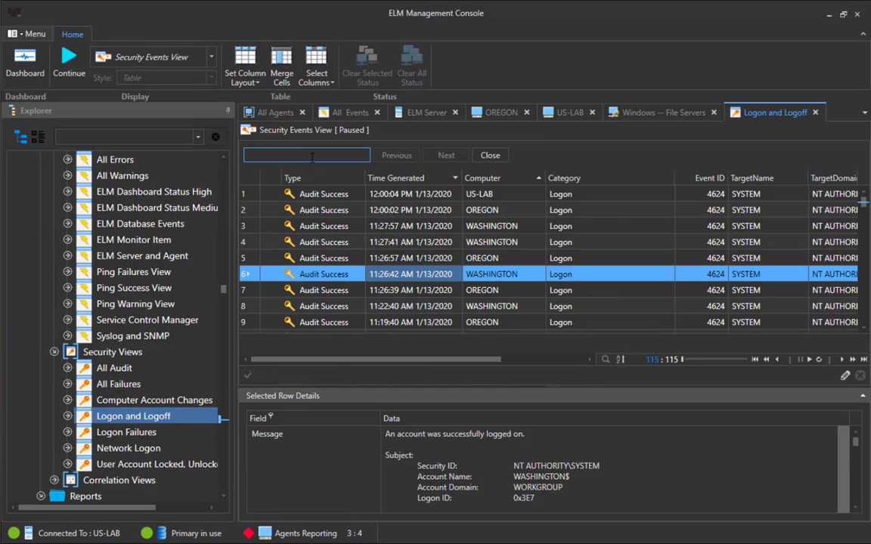
{"action": "type", "text": "administrator"}
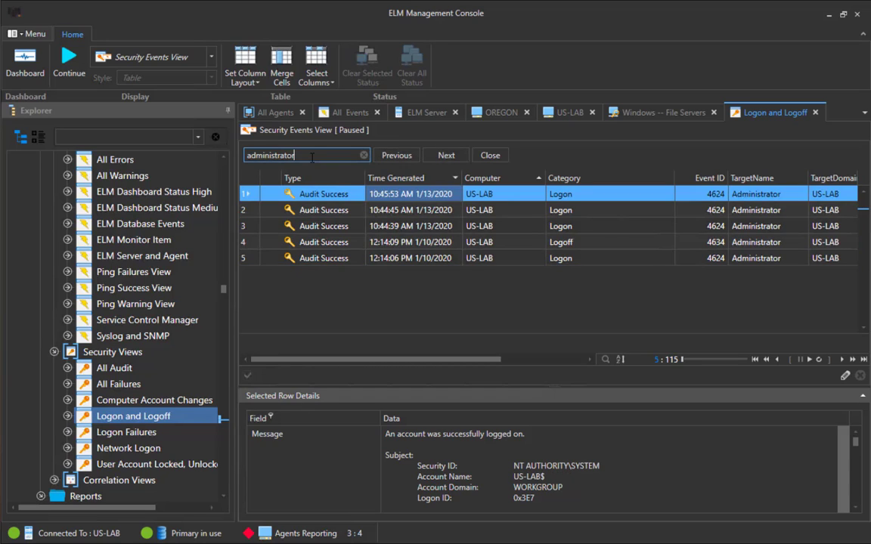
{"action": "left_click", "coordinate": [365, 156]}
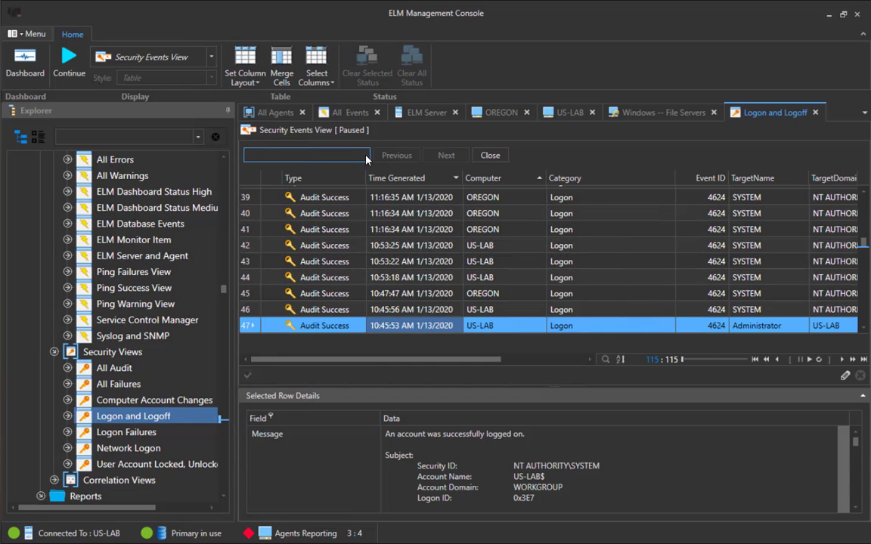
Check the Type column's filter choices and filter the Computer column to US-LAB.
{"action": "left_click", "coordinate": [305, 177]}
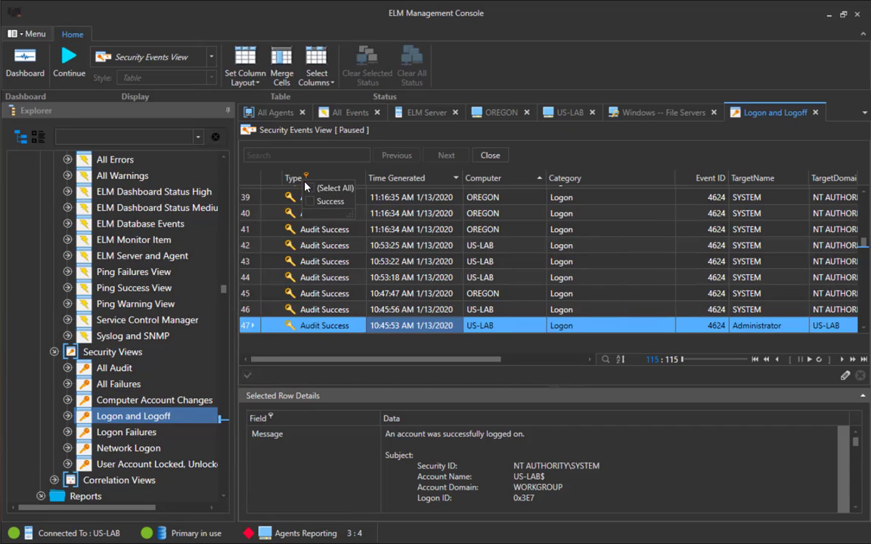
{"action": "left_click", "coordinate": [365, 145]}
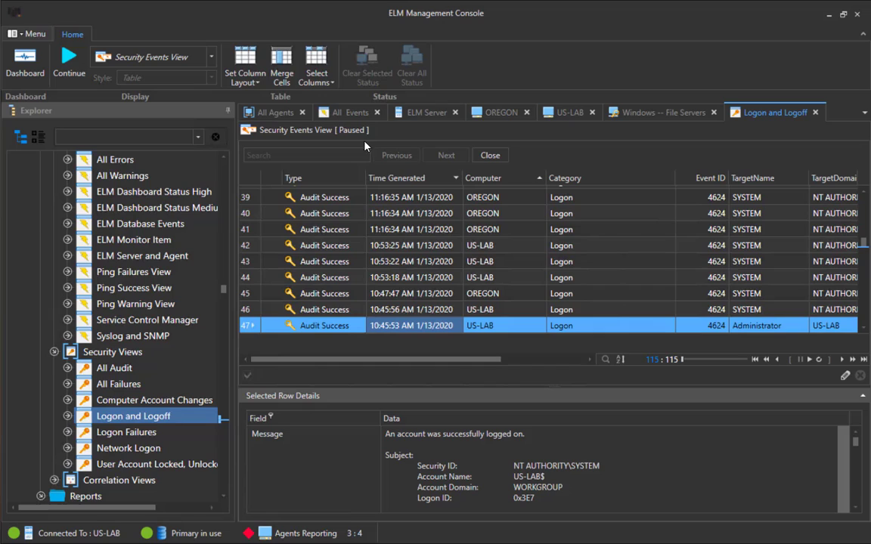
{"action": "left_click", "coordinate": [505, 177]}
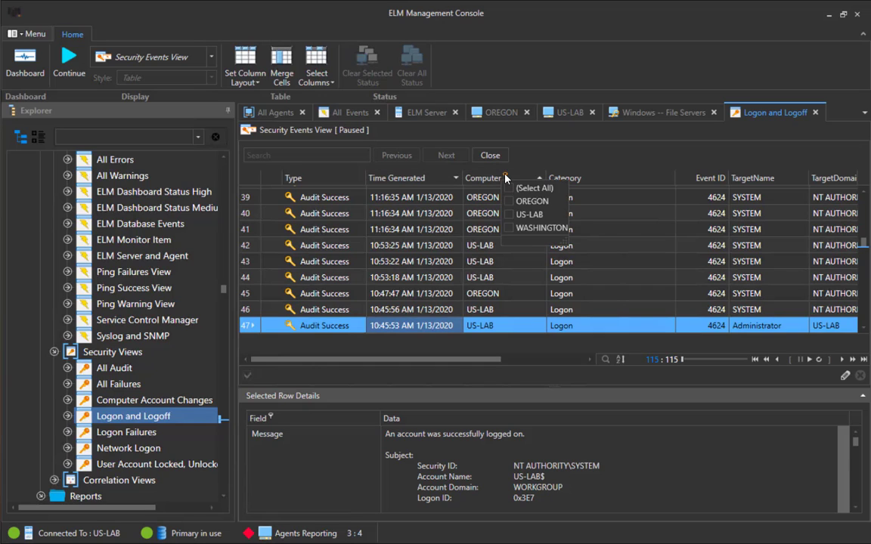
{"action": "left_click", "coordinate": [509, 215]}
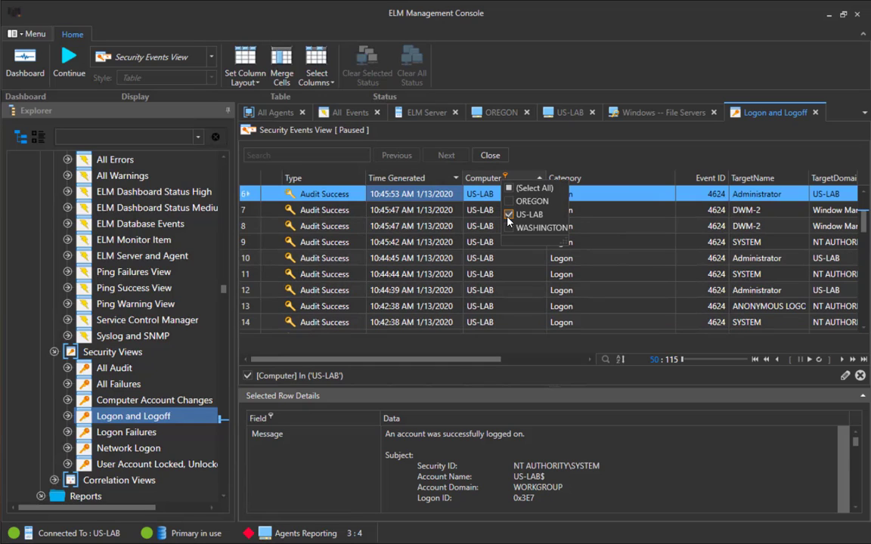
{"action": "left_click", "coordinate": [594, 161]}
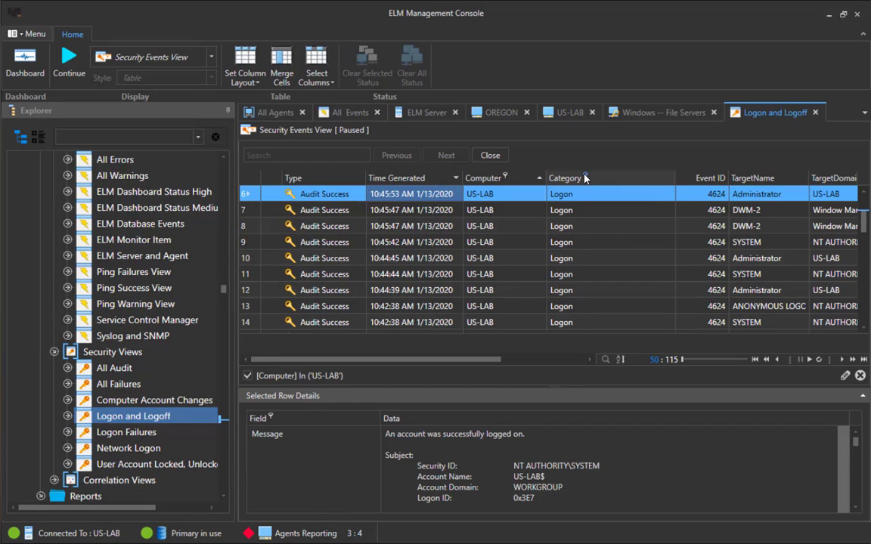
Add a Category filter that shows only Logon events.
{"action": "left_click", "coordinate": [585, 176]}
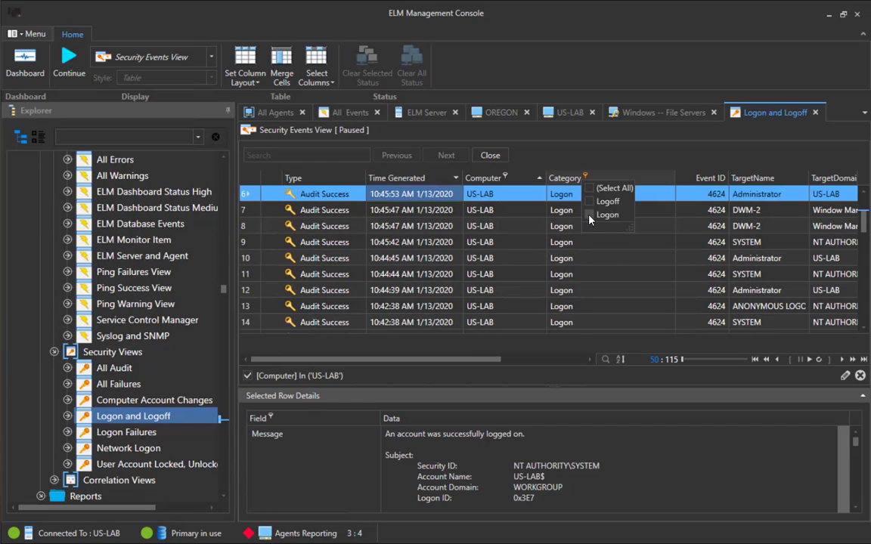
{"action": "left_click", "coordinate": [590, 215]}
{"action": "left_click", "coordinate": [644, 154]}
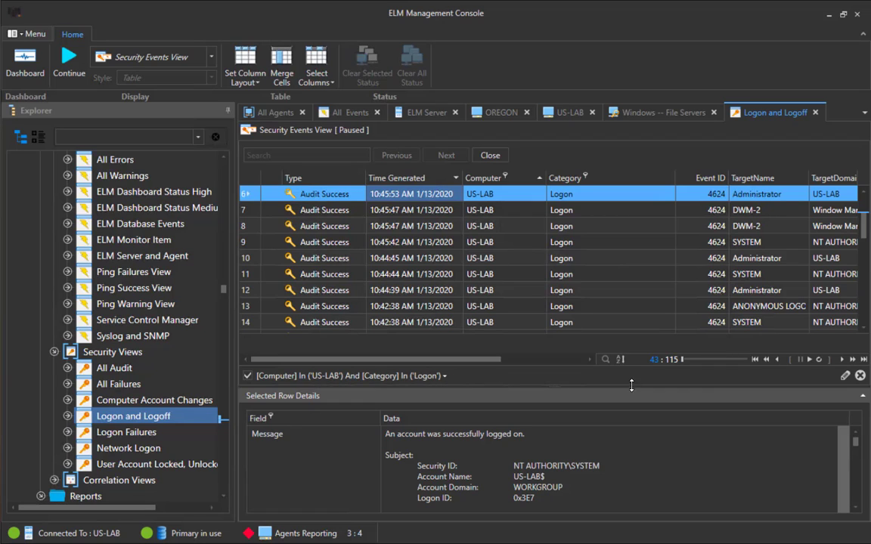
Review the combined conditions in the Display Filter Editor, cancel it, and remove the Computer and Category filters.
{"action": "left_click", "coordinate": [844, 376]}
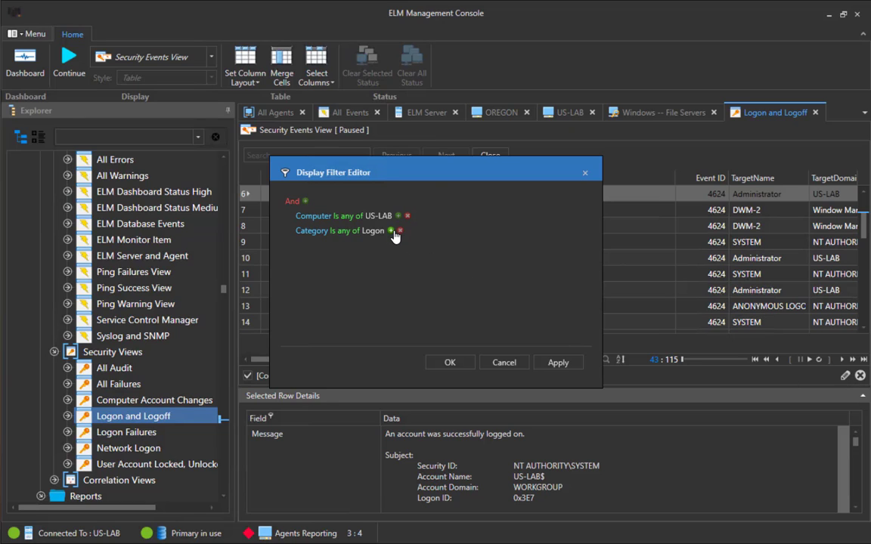
{"action": "left_click", "coordinate": [504, 364]}
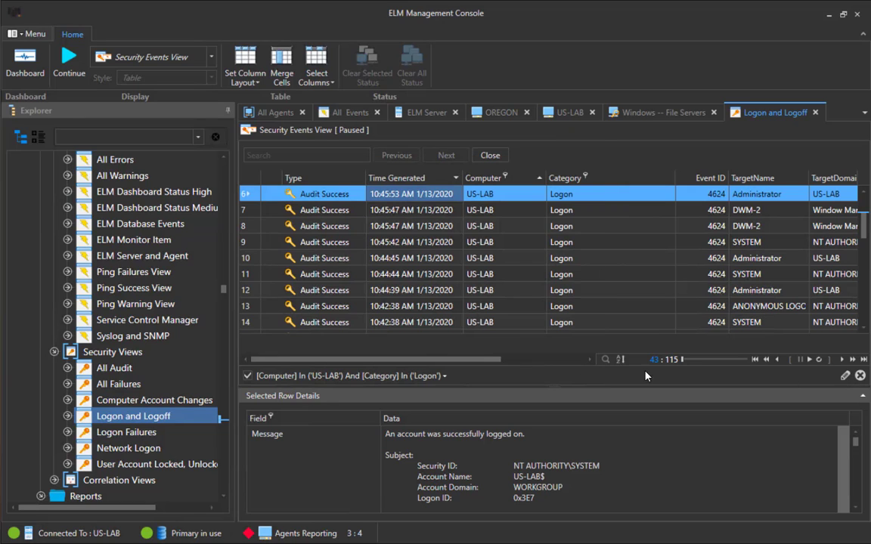
{"action": "left_click", "coordinate": [859, 376]}
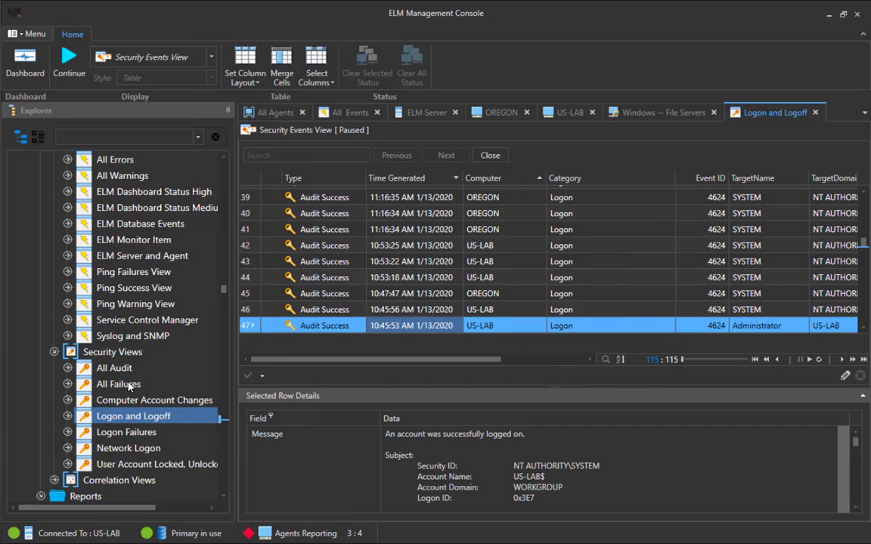
Expand the Logon and Logoff view and its Include Filters in the Explorer.
{"action": "left_click", "coordinate": [67, 416]}
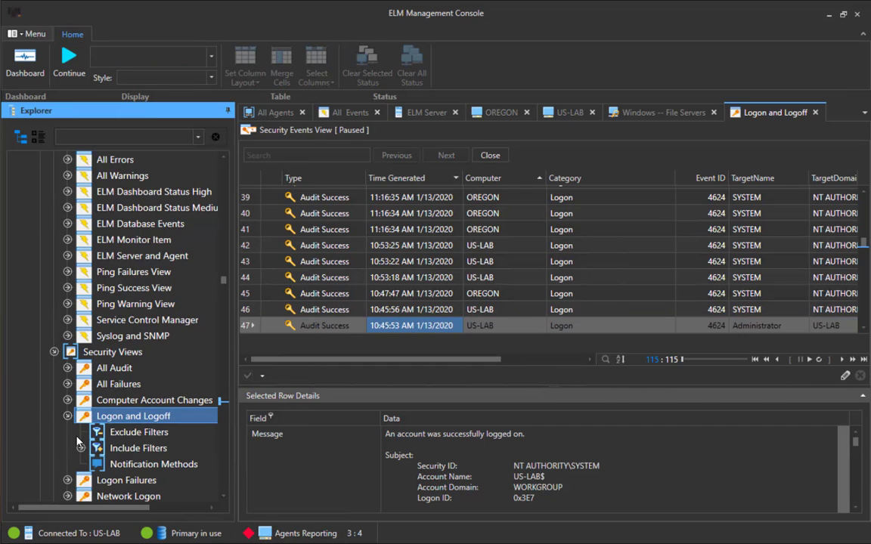
{"action": "left_click", "coordinate": [80, 447]}
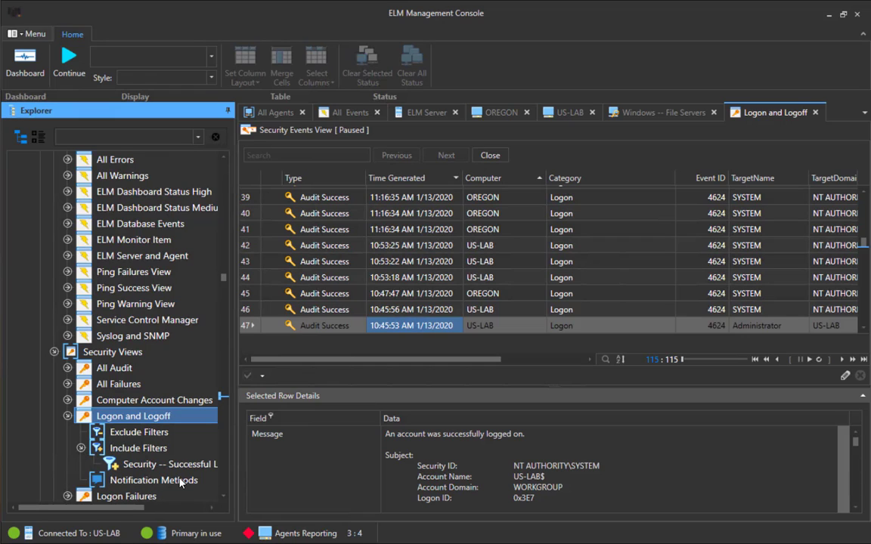
{"action": "scroll", "coordinate": [180, 482], "scroll_direction": "down", "scroll_amount": 2}
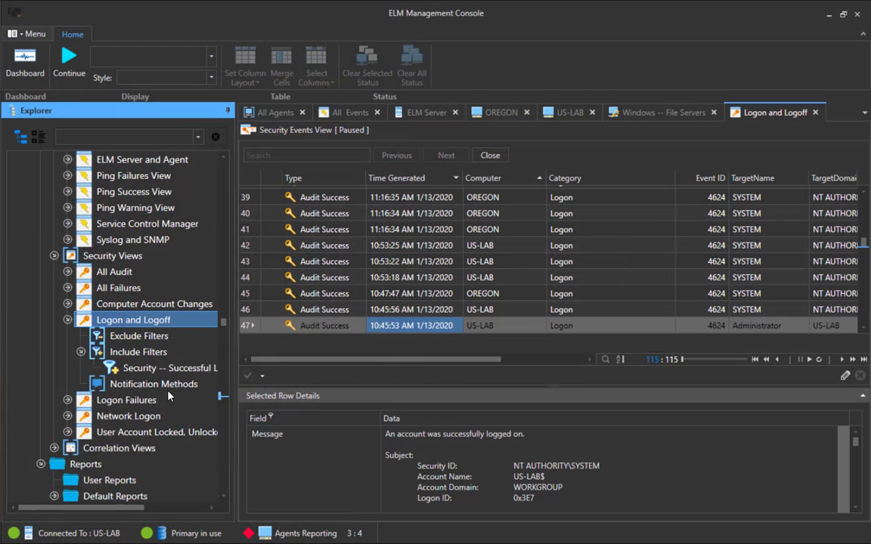
Expand Default Reports and Data Profile, open the Data Profile - Various report, and look through its pages.
{"action": "scroll", "coordinate": [50, 446], "scroll_direction": "down", "scroll_amount": 2}
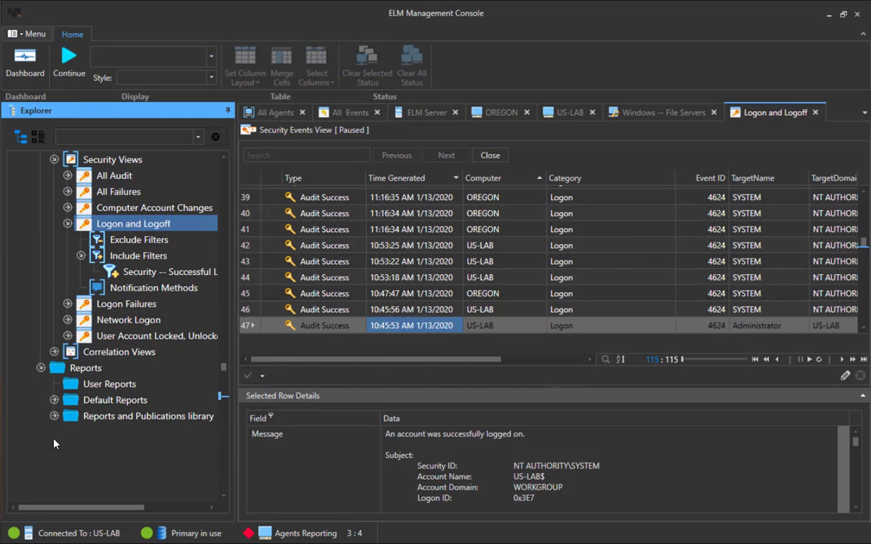
{"action": "left_click", "coordinate": [53, 400]}
{"action": "left_click", "coordinate": [68, 416]}
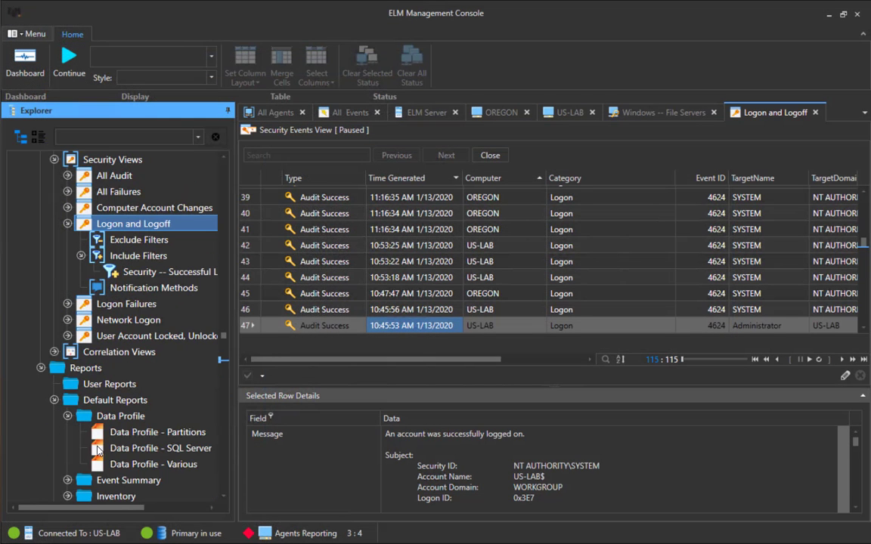
{"action": "left_click", "coordinate": [128, 465]}
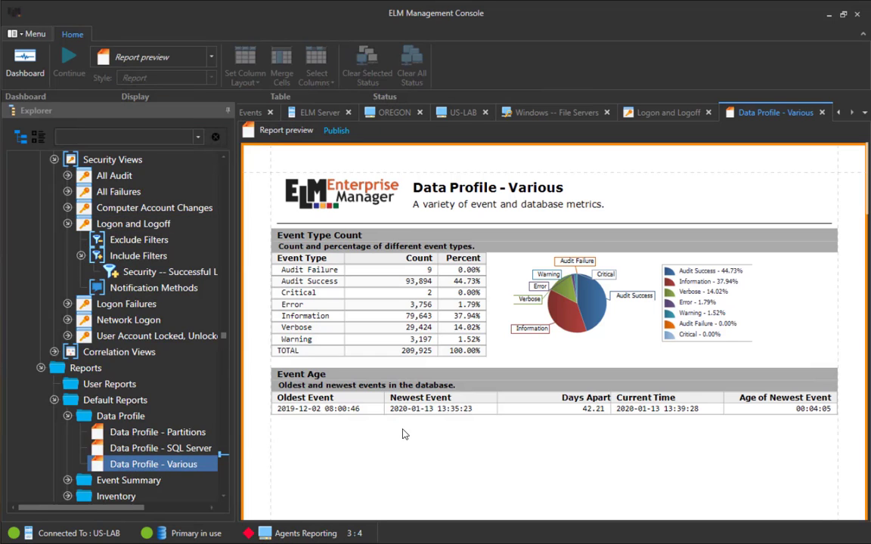
{"action": "scroll", "coordinate": [403, 437], "scroll_direction": "down", "scroll_amount": 3}
{"action": "scroll", "coordinate": [404, 439], "scroll_direction": "down", "scroll_amount": 10}
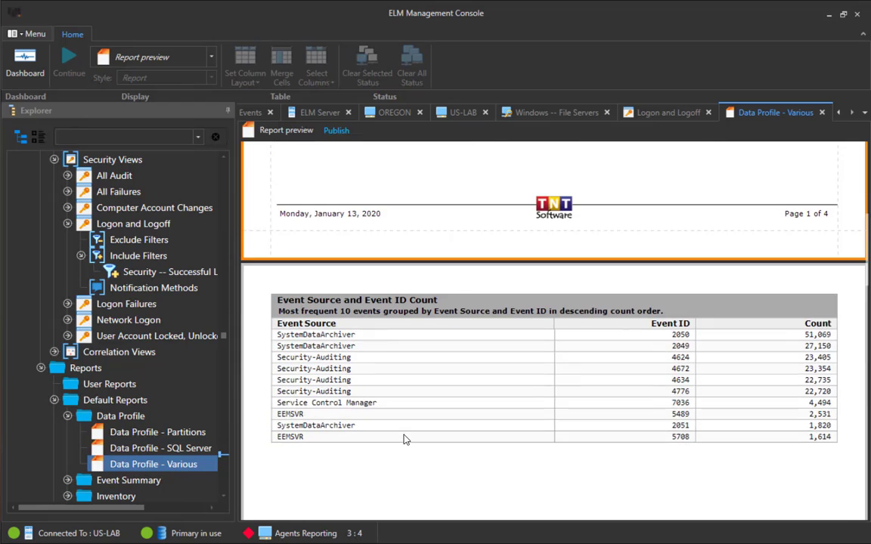
{"action": "scroll", "coordinate": [403, 439], "scroll_direction": "down", "scroll_amount": 8}
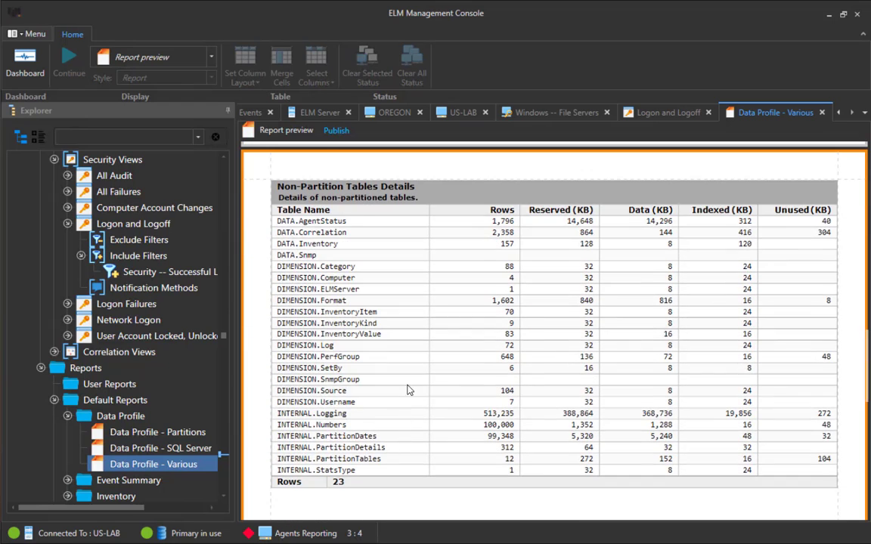
Start publishing the Data Profile - Various report and accept the (LocalDB)\TNT_Data.ELM_Primary_00001 database.
{"action": "left_click", "coordinate": [335, 132]}
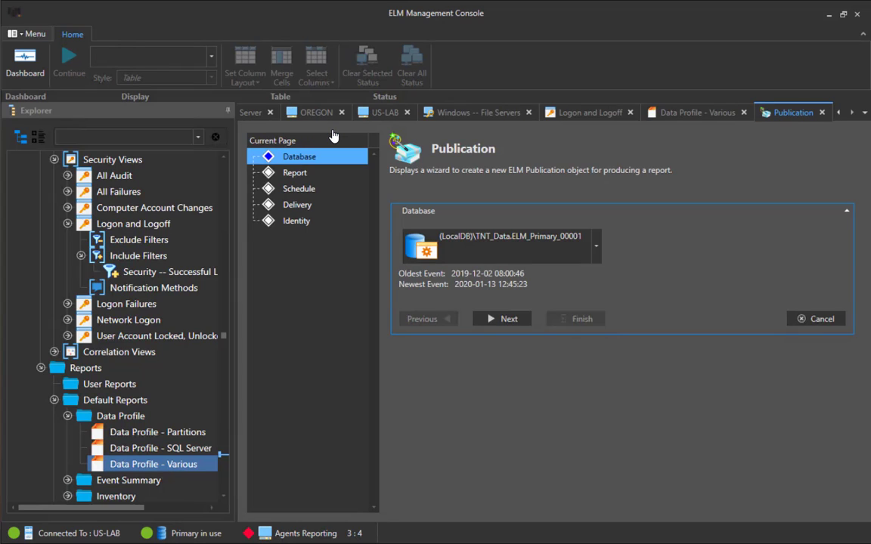
{"action": "left_click", "coordinate": [598, 248]}
{"action": "left_click", "coordinate": [530, 276]}
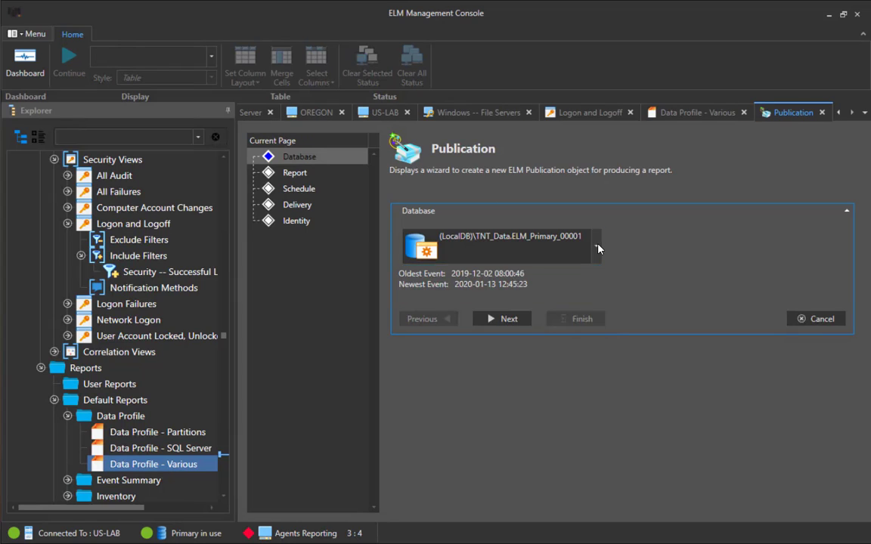
{"action": "left_click", "coordinate": [513, 321]}
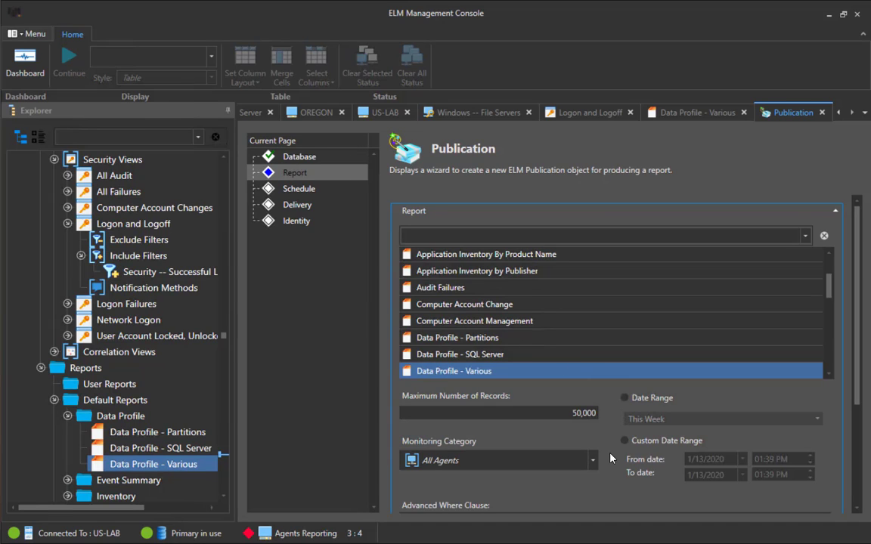
Review and accept the publication's default report settings and its one-time schedule.
{"action": "scroll", "coordinate": [610, 459], "scroll_direction": "down", "scroll_amount": 3}
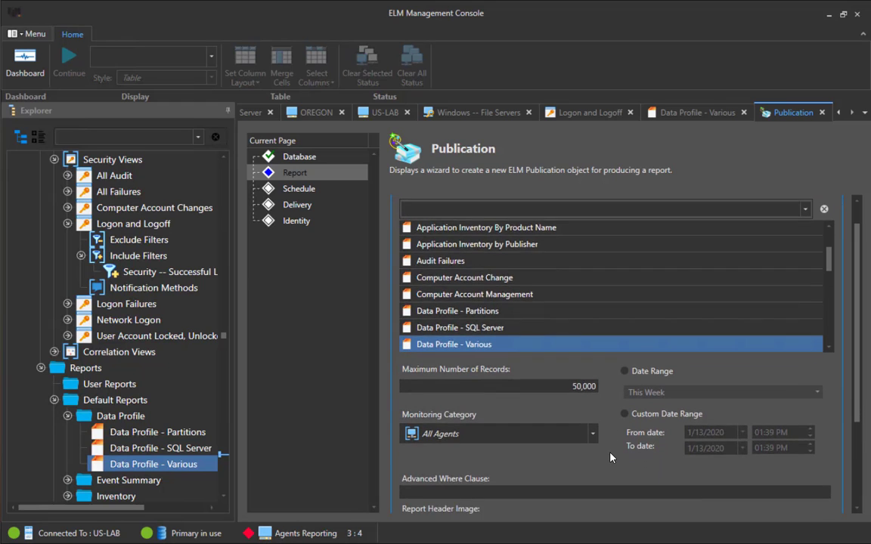
{"action": "scroll", "coordinate": [611, 457], "scroll_direction": "down", "scroll_amount": 1}
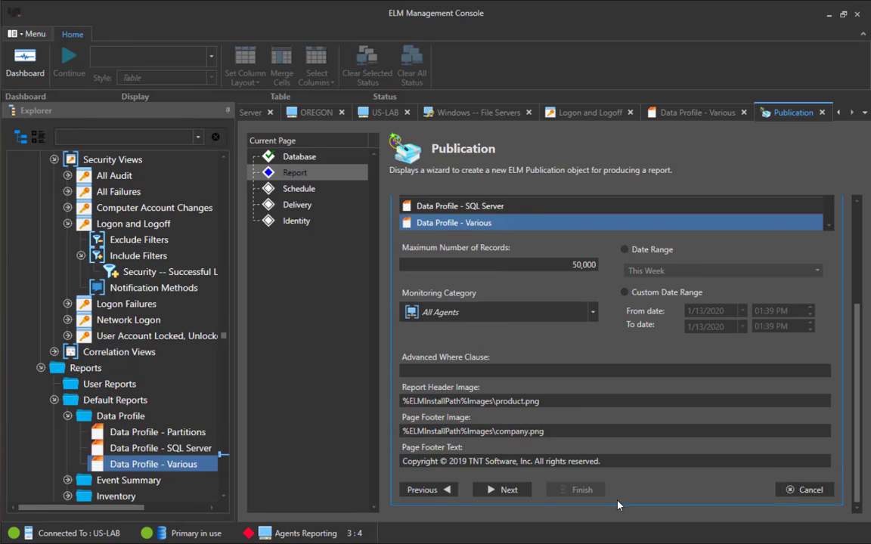
{"action": "left_click", "coordinate": [492, 491]}
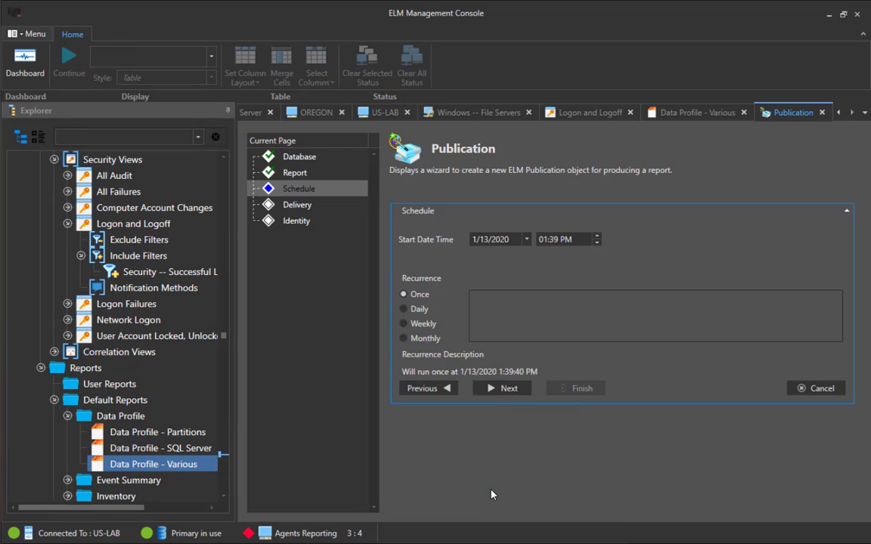
{"action": "left_click", "coordinate": [505, 390]}
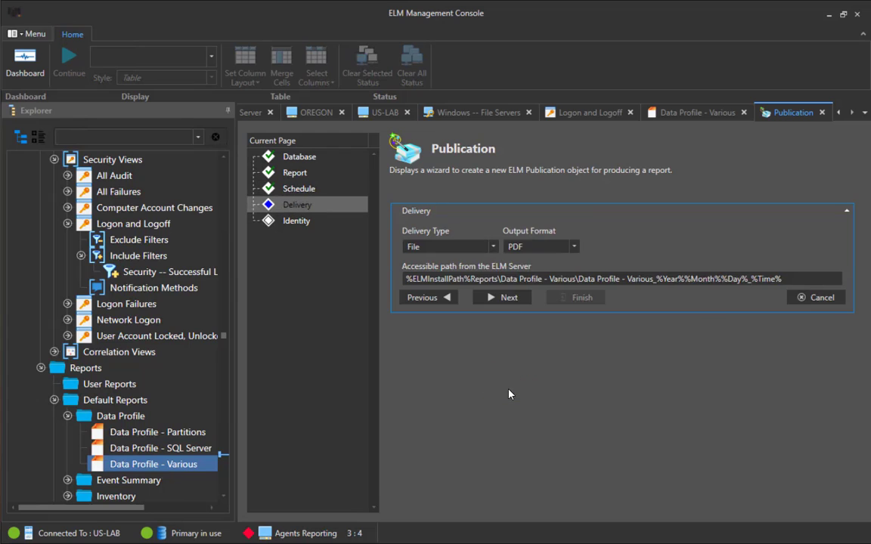
Review the publication's delivery types and output formats, keep File delivery in PDF with the default path, and accept them.
{"action": "left_click", "coordinate": [494, 247]}
{"action": "left_click", "coordinate": [494, 247]}
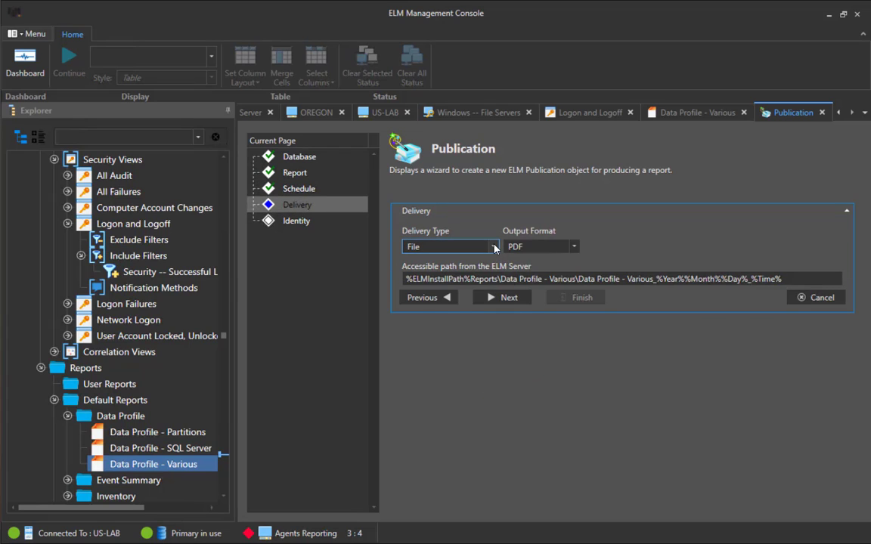
{"action": "left_click", "coordinate": [575, 247]}
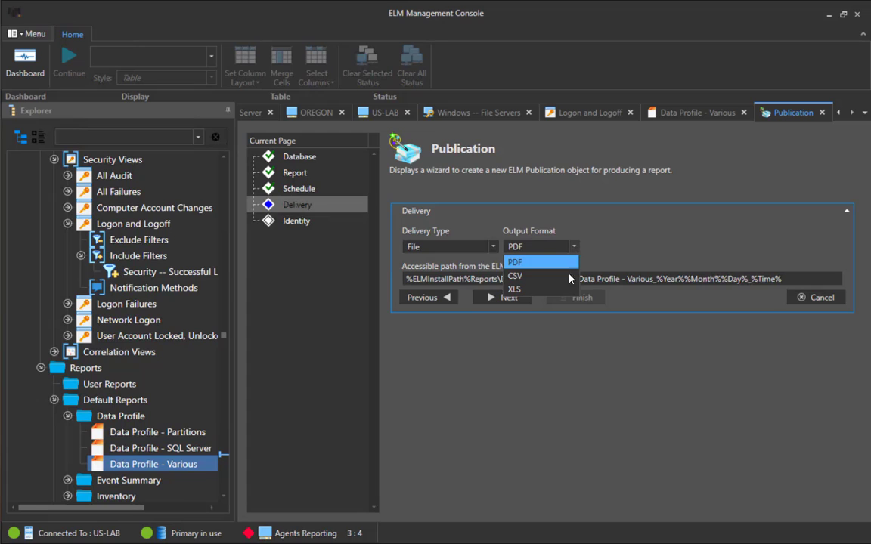
{"action": "left_click", "coordinate": [562, 357]}
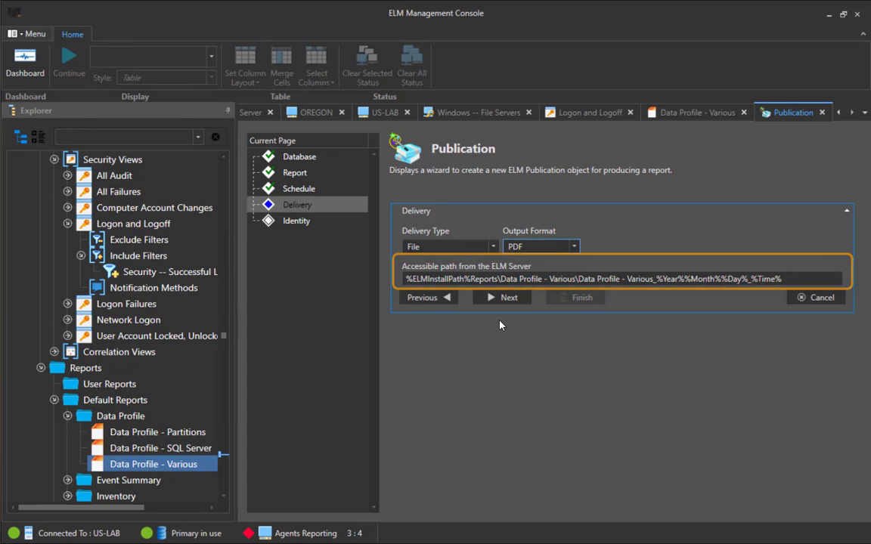
{"action": "left_click", "coordinate": [496, 298]}
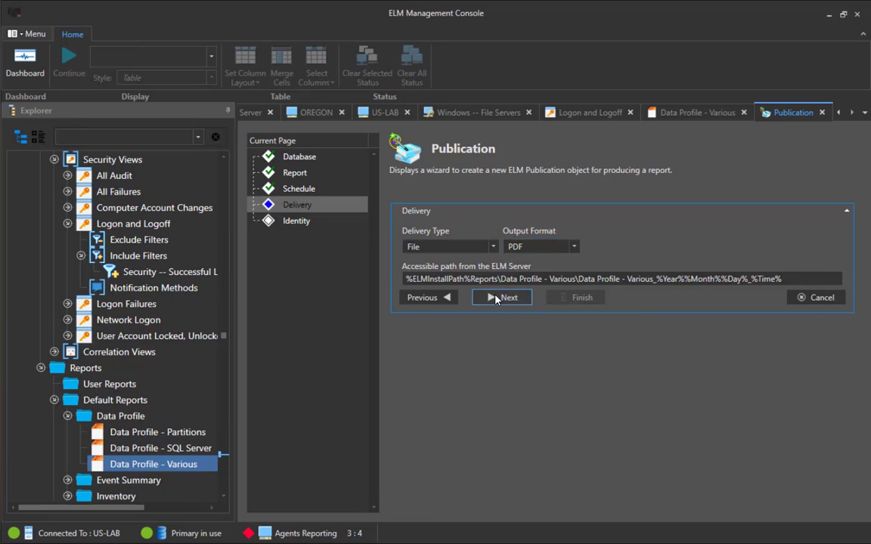
Keep the publication name "Data Profile - Various - Publication" with its default description and finish creating the publication.
{"action": "left_click", "coordinate": [543, 251]}
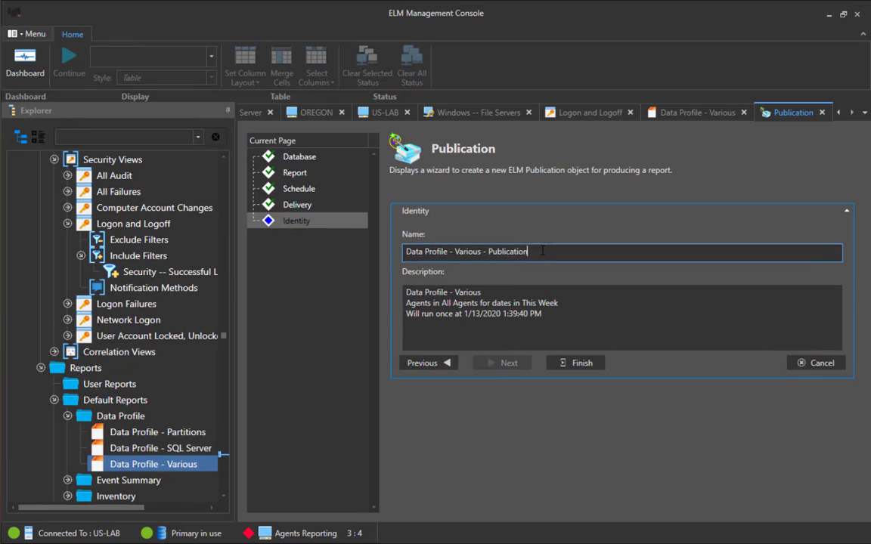
{"action": "left_click", "coordinate": [559, 332]}
{"action": "left_click", "coordinate": [573, 366]}
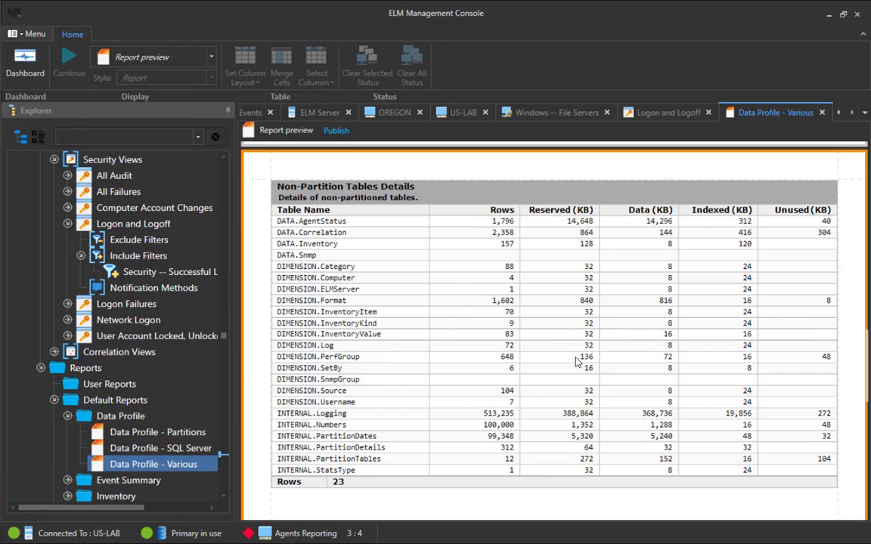
Expand the Reports and Publications library, open All Publications, and look across the columns of its results table.
{"action": "scroll", "coordinate": [167, 443], "scroll_direction": "down", "scroll_amount": 4}
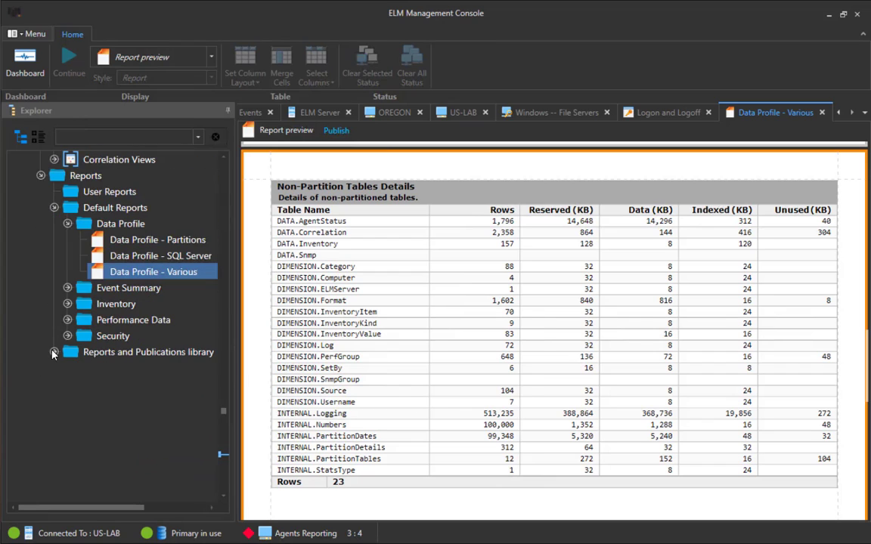
{"action": "left_click", "coordinate": [54, 352]}
{"action": "left_click", "coordinate": [128, 386]}
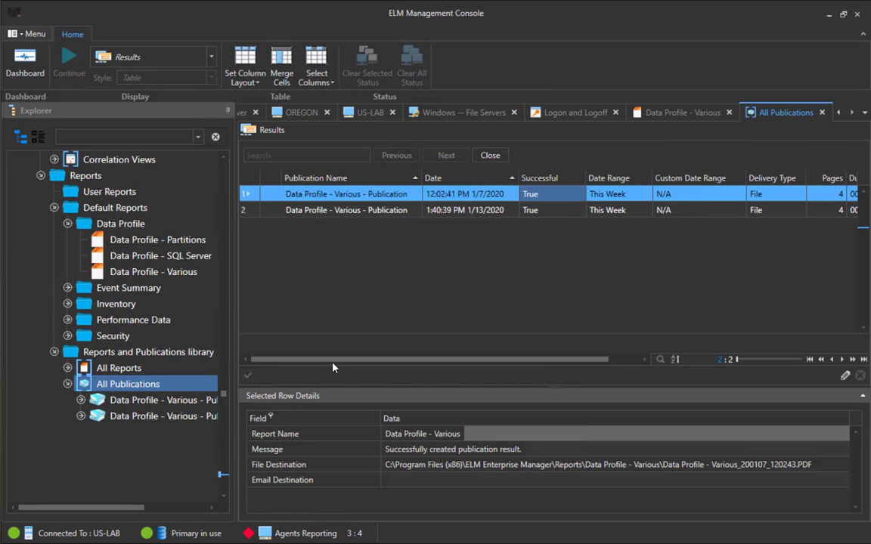
{"action": "left_click_drag", "start_coordinate": [329, 363], "coordinate": [393, 368]}
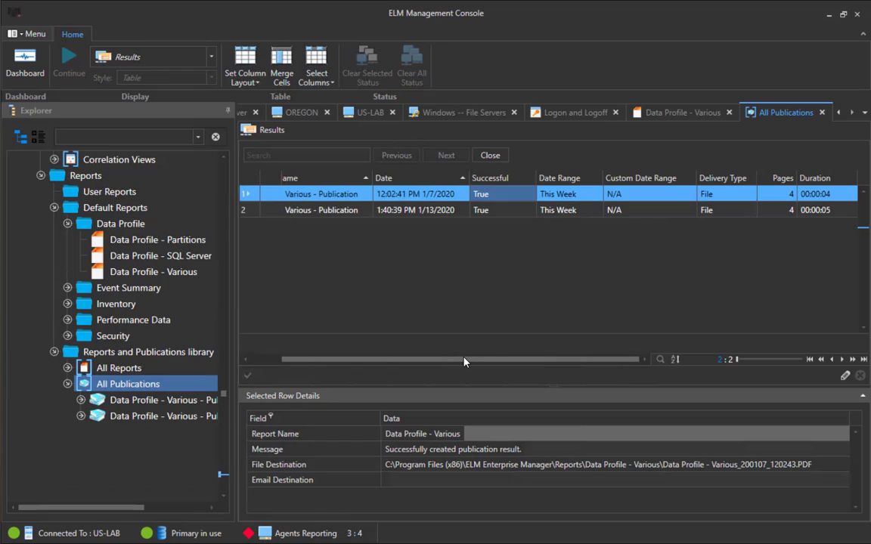
{"action": "left_click_drag", "start_coordinate": [388, 368], "coordinate": [291, 366]}
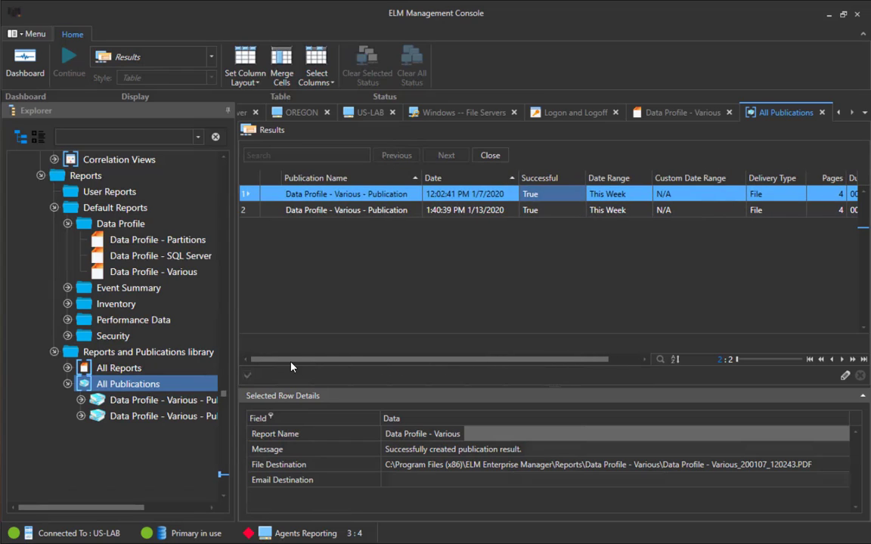
Switch the All Publications display from Results to Configuration, review the publication settings, and close the view.
{"action": "left_click", "coordinate": [212, 57]}
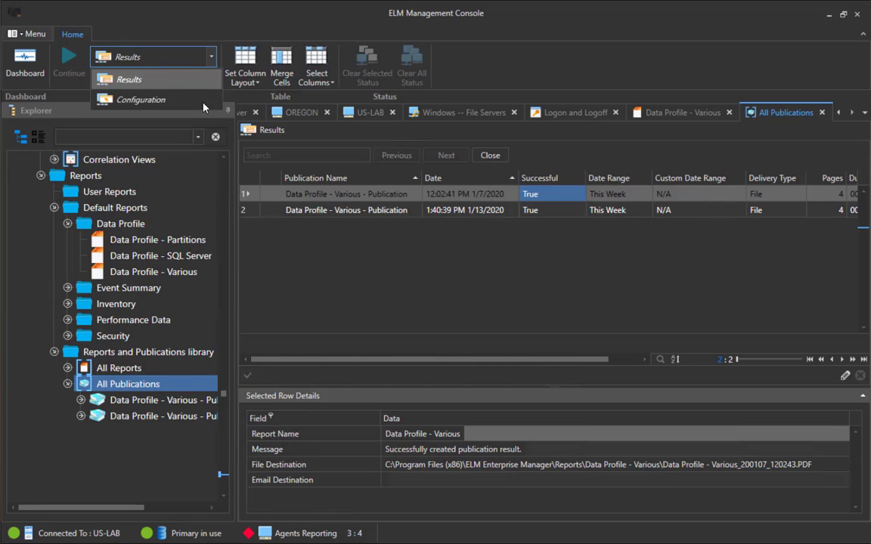
{"action": "key", "text": "Escape"}
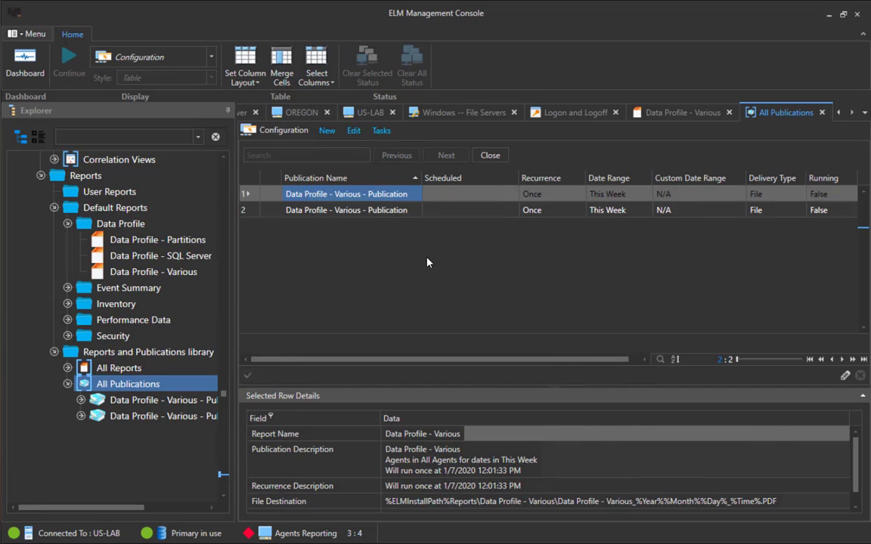
{"action": "left_click", "coordinate": [823, 113]}
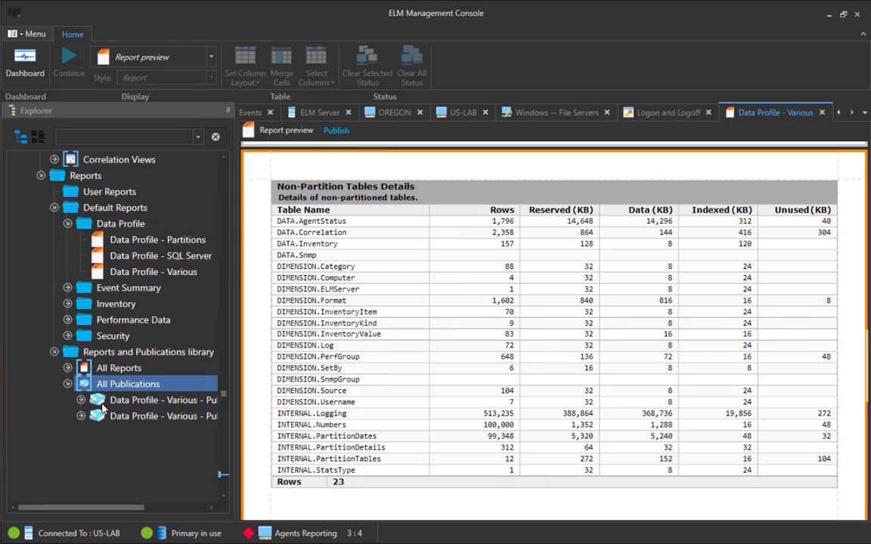
Expand All Reports in the Reports and Publications library and look through the full list of reports.
{"action": "left_click", "coordinate": [67, 368]}
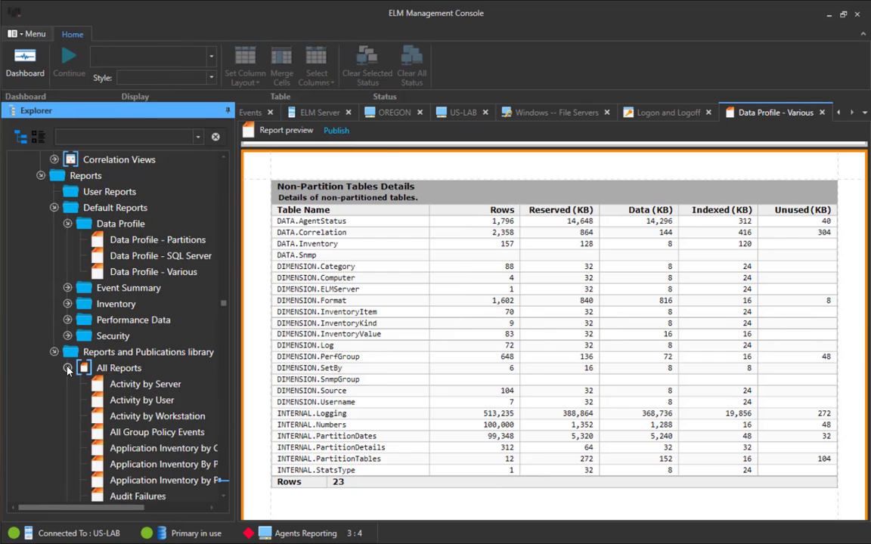
{"action": "scroll", "coordinate": [67, 371], "scroll_direction": "down", "scroll_amount": 3}
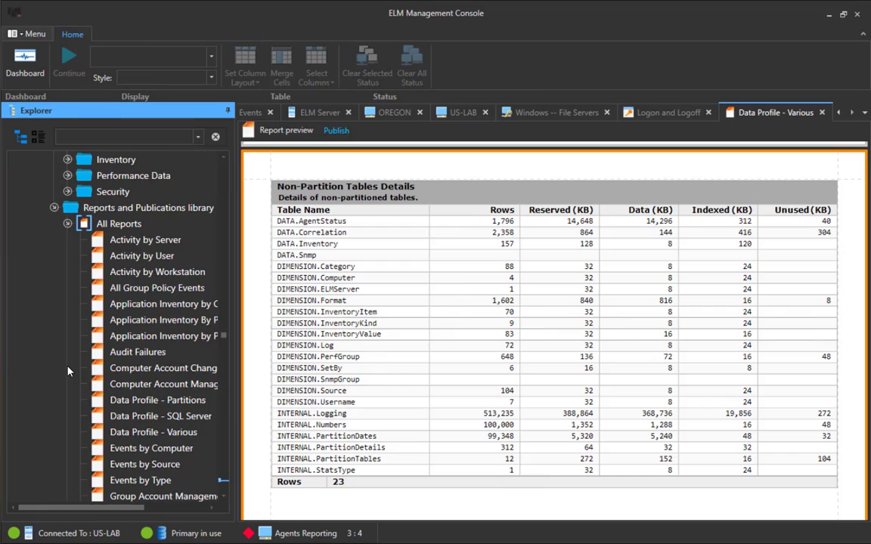
{"action": "scroll", "coordinate": [67, 371], "scroll_direction": "down", "scroll_amount": 8}
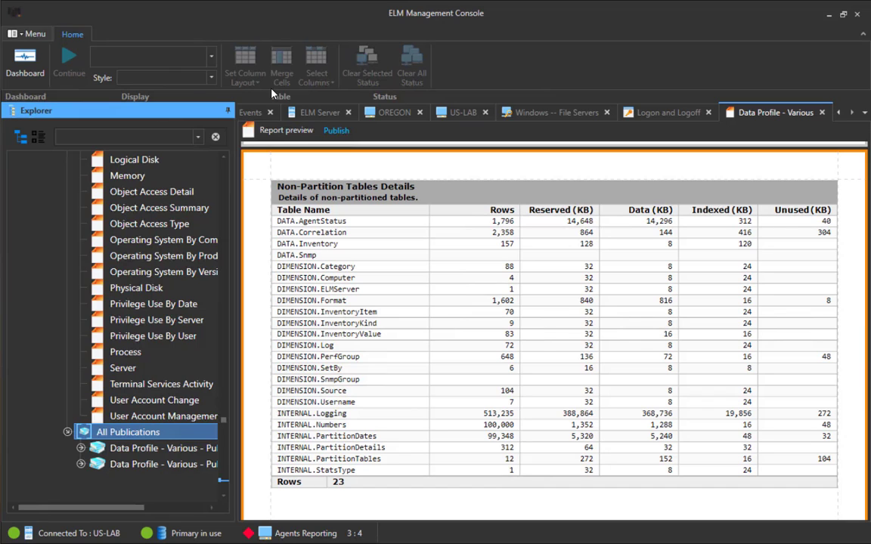
Switch to the TNT Software website in the browser, open Help Topics under Support Resources, and browse the topics and recent articles.
{"action": "left_click", "coordinate": [12, 67]}
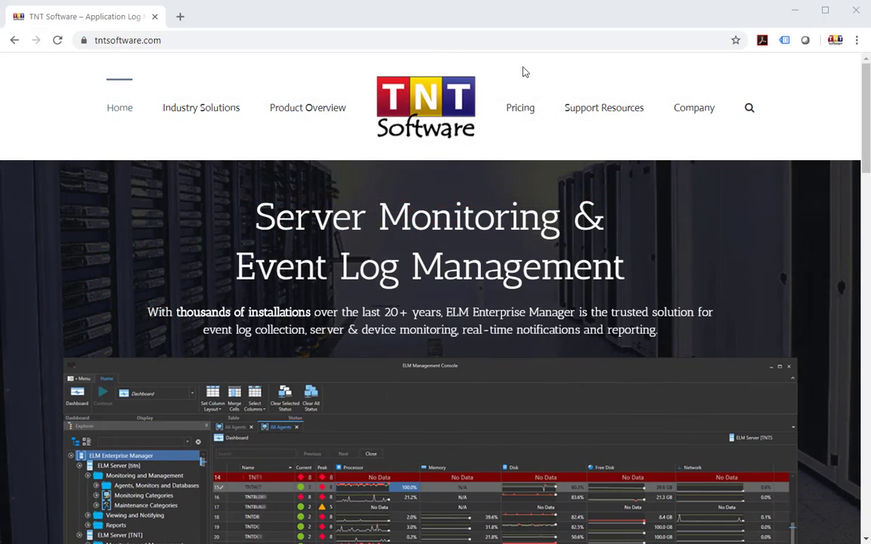
{"action": "mouse_move", "coordinate": [595, 115]}
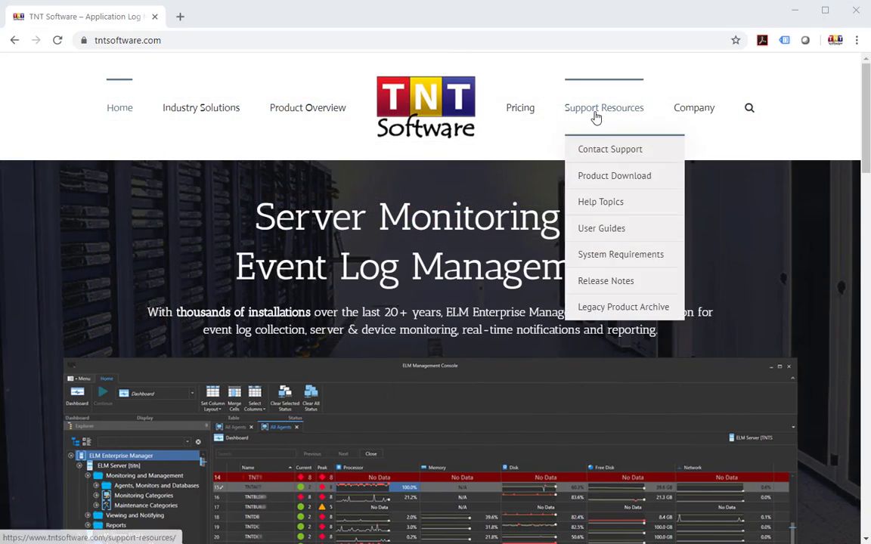
{"action": "left_click", "coordinate": [613, 202]}
{"action": "scroll", "coordinate": [613, 209], "scroll_direction": "down", "scroll_amount": 5}
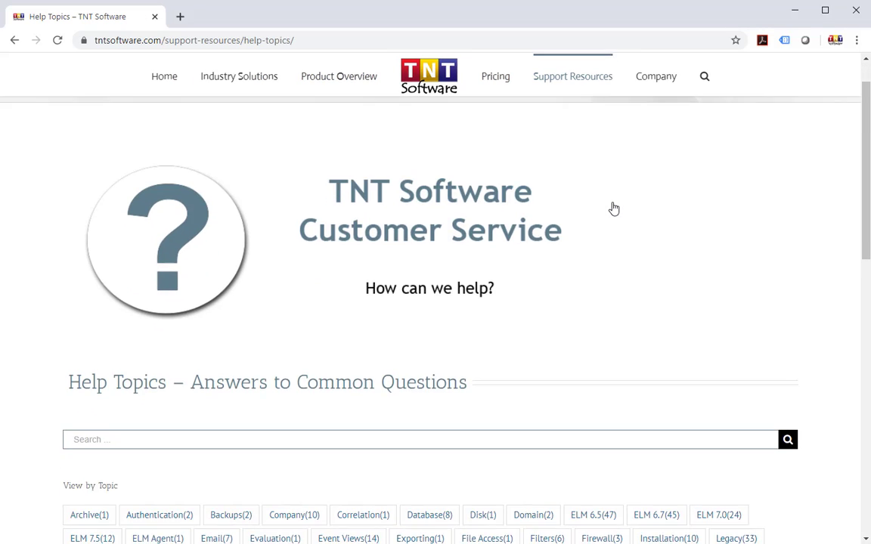
{"action": "scroll", "coordinate": [614, 208], "scroll_direction": "down", "scroll_amount": 4}
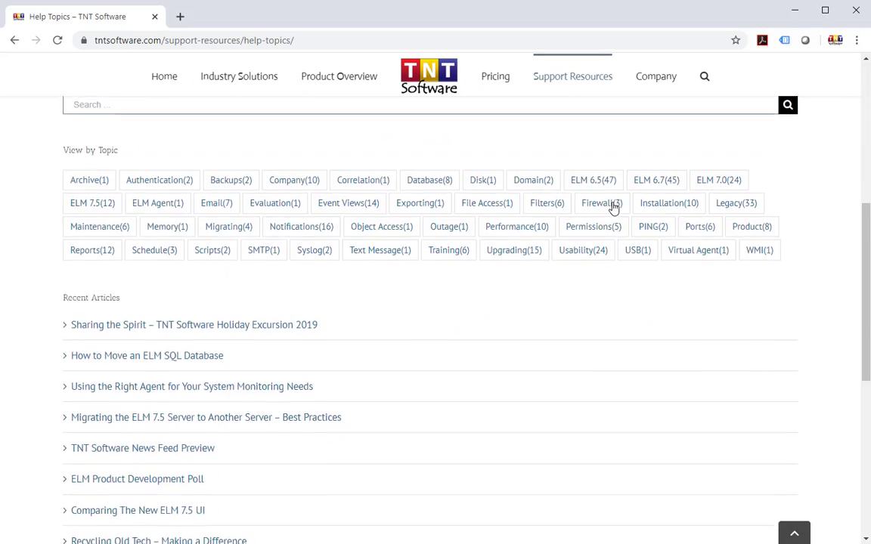